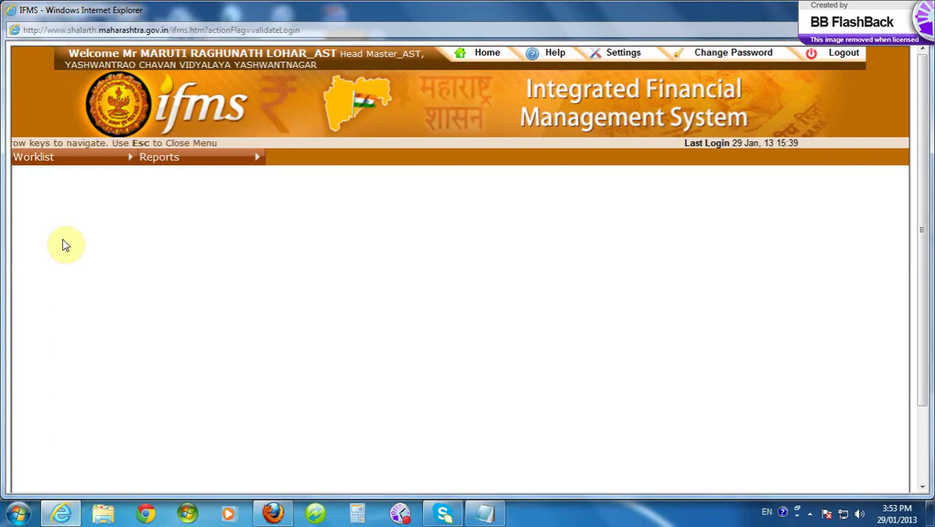
# - Open Organization/Office Information via Worklist > Payroll > Organization/Office Profile
pyautogui.click(41, 161)
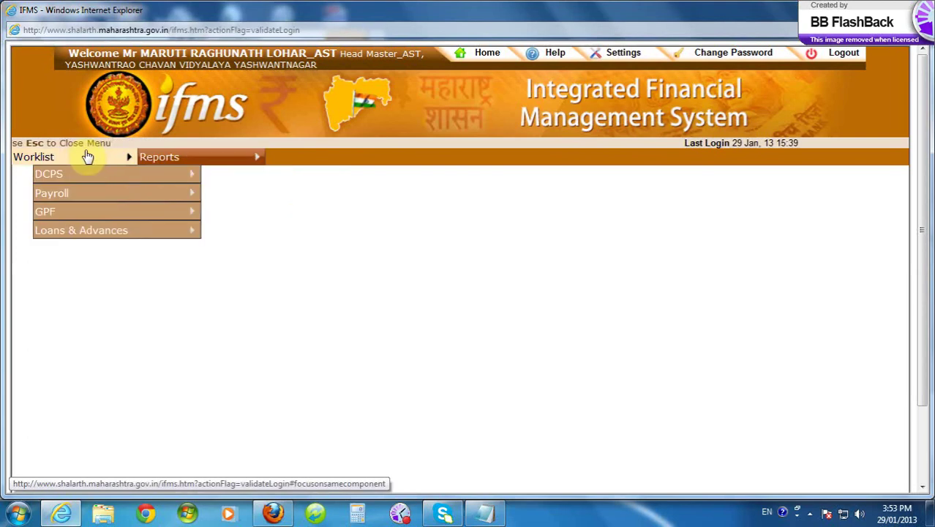
pyautogui.moveTo(66, 193)
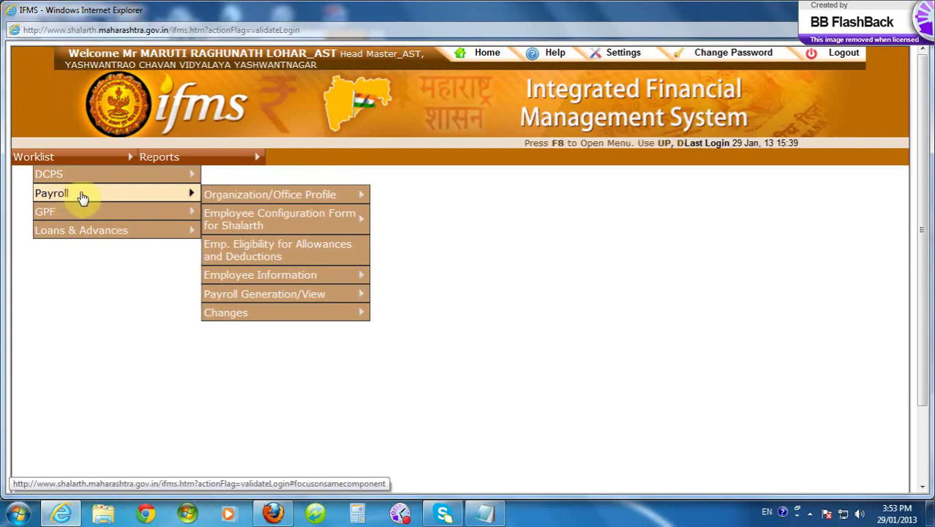
pyautogui.moveTo(242, 205)
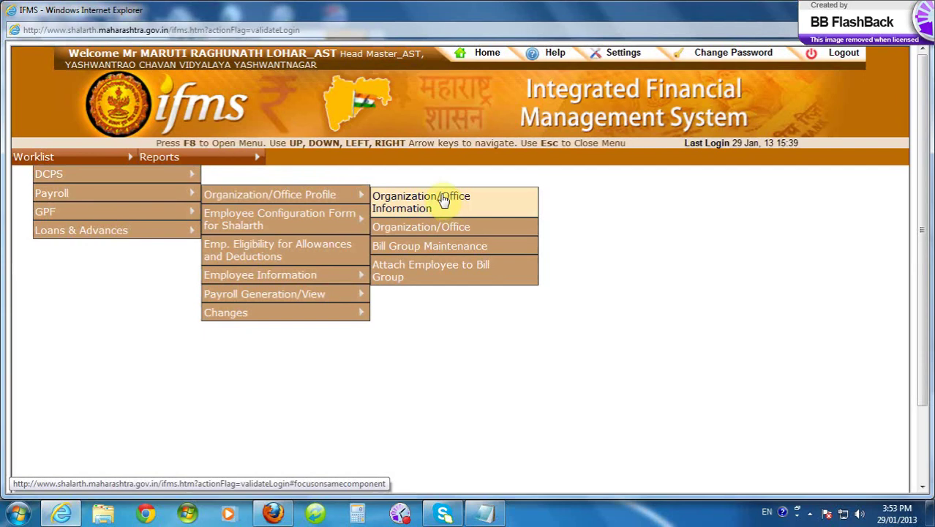
pyautogui.click(417, 272)
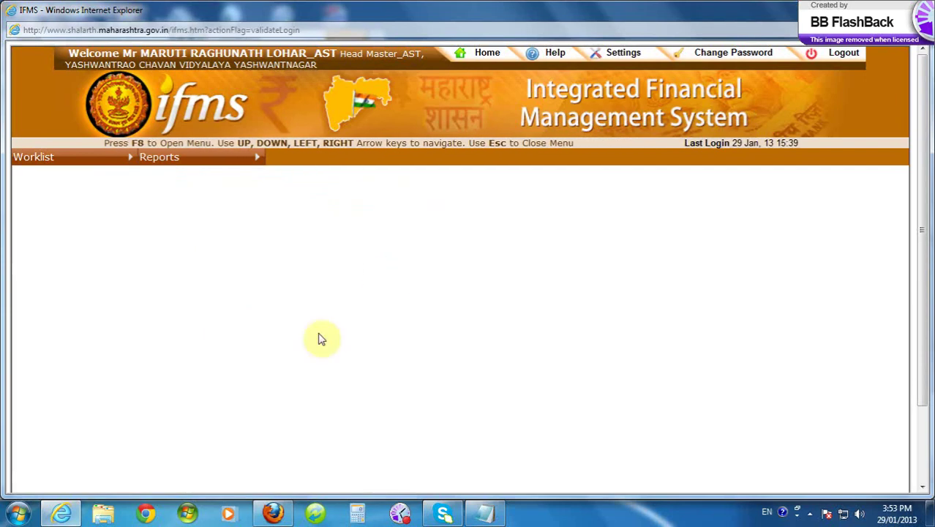
pyautogui.click(96, 164)
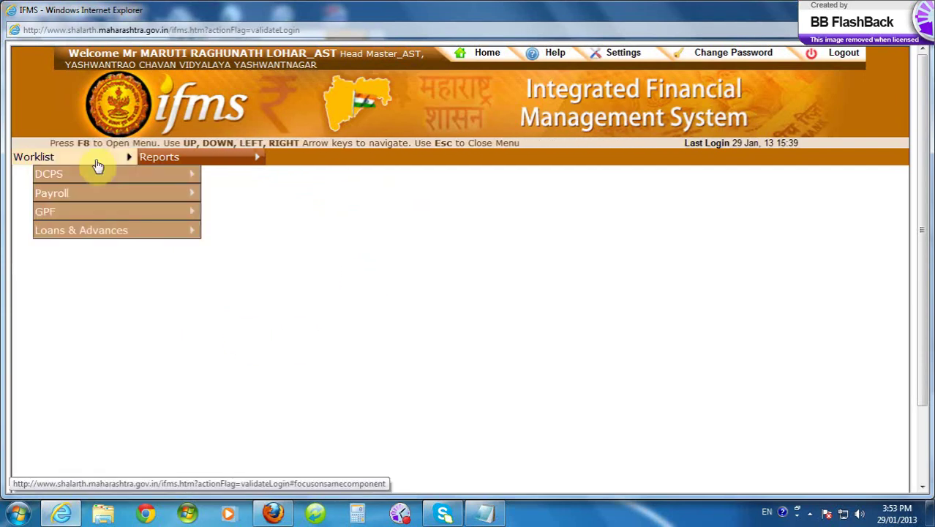
pyautogui.moveTo(163, 199)
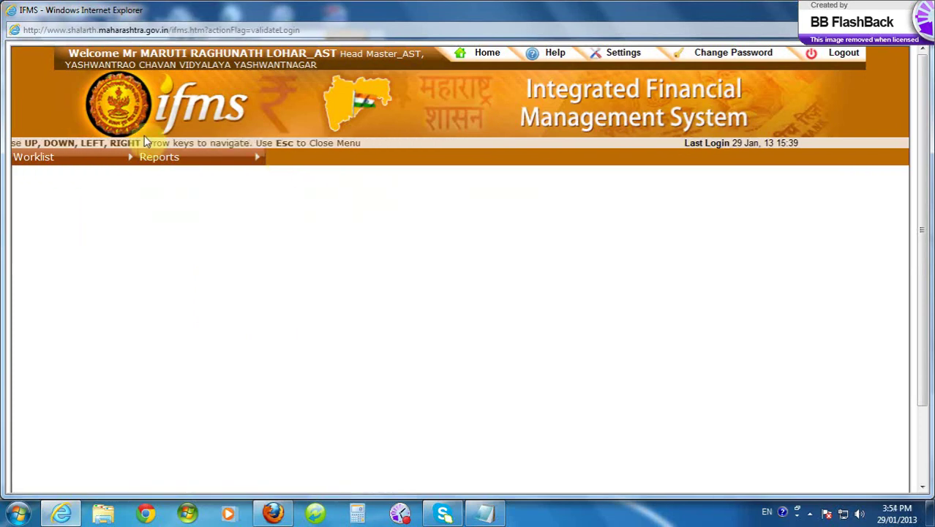
pyautogui.click(117, 162)
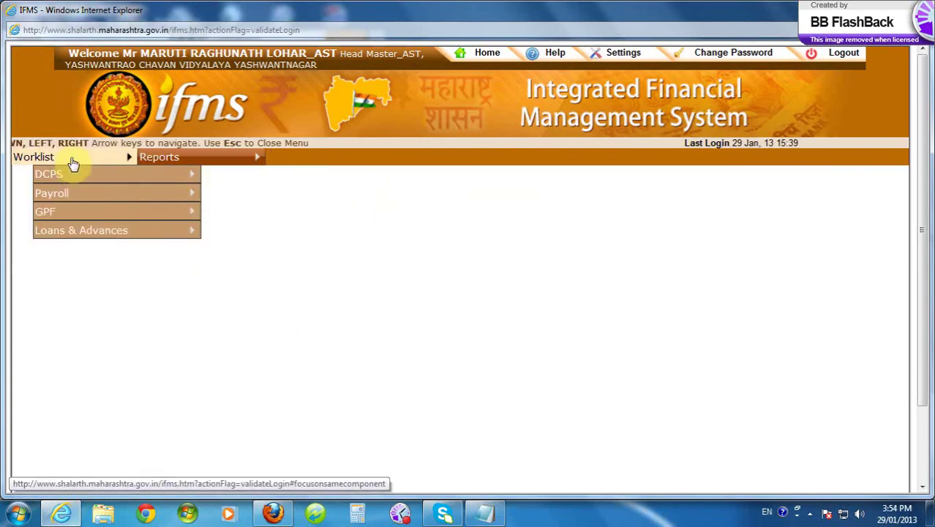
pyautogui.moveTo(92, 160)
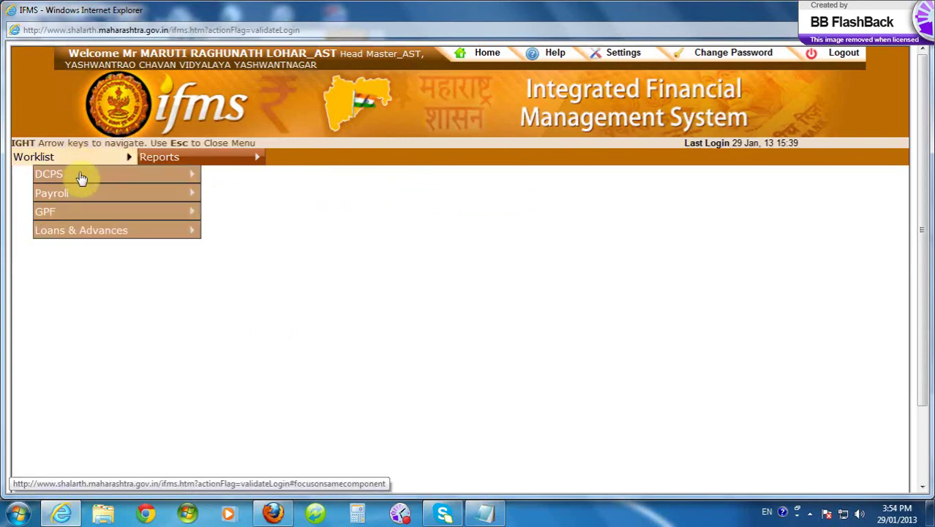
pyautogui.moveTo(261, 193)
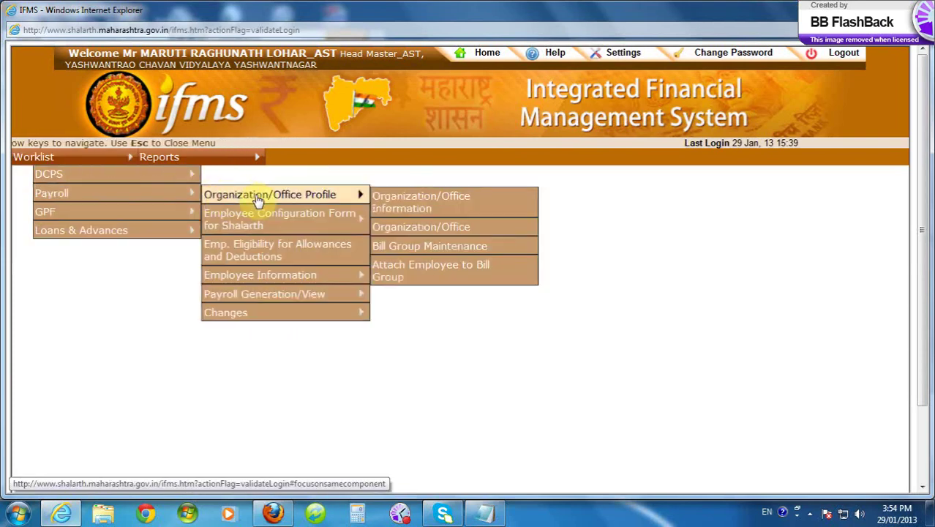
pyautogui.click(416, 207)
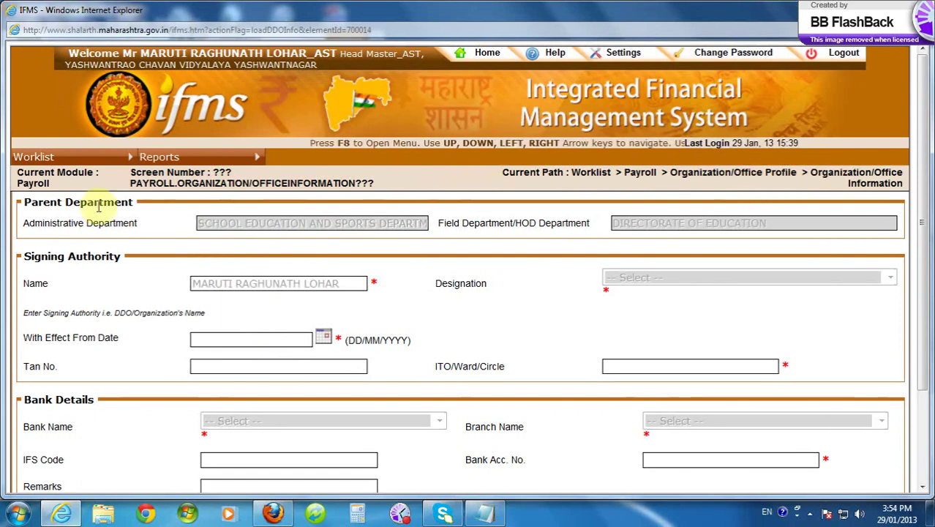
# - Unlock the Organization/Office Information fields with the Edit button at the form's bottom
pyautogui.click(198, 339)
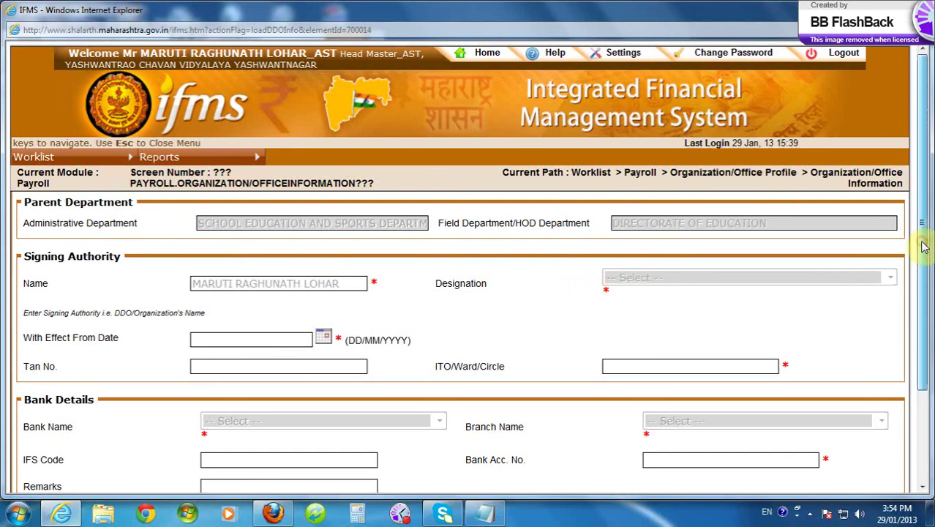
pyautogui.scroll(-3, 923, 247)
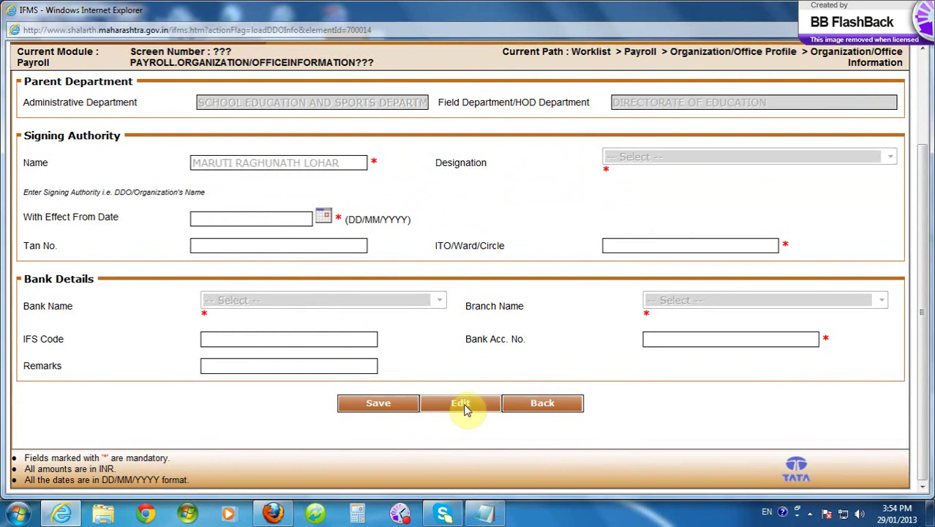
pyautogui.click(461, 404)
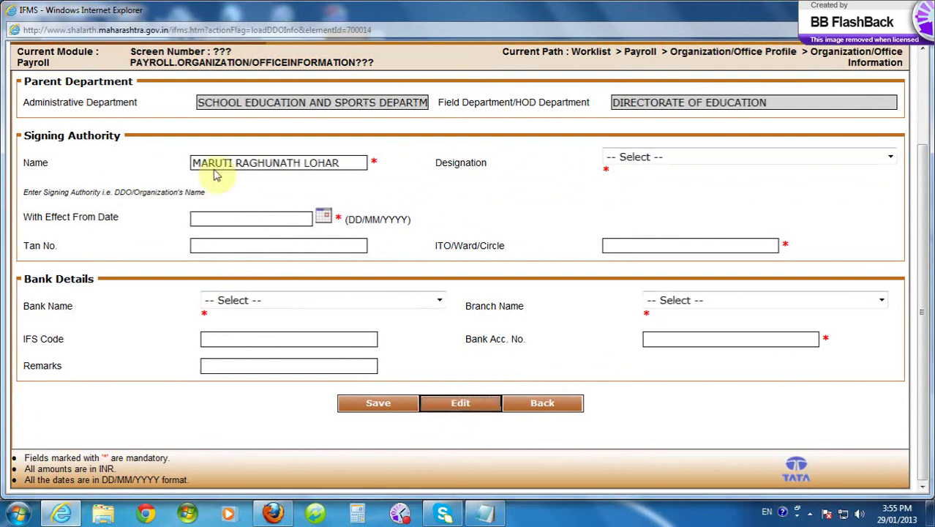
# - Choose Head Master as the signing authority's designation
pyautogui.click(223, 102)
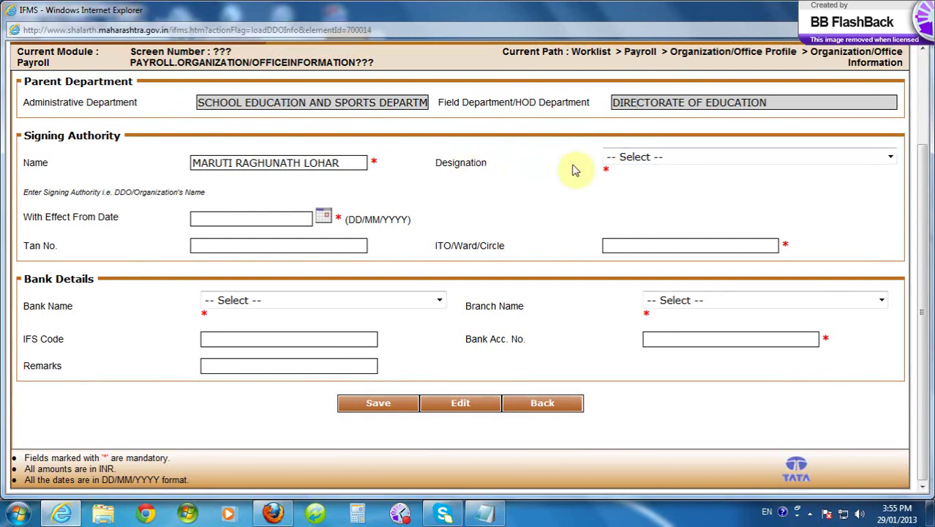
pyautogui.click(893, 159)
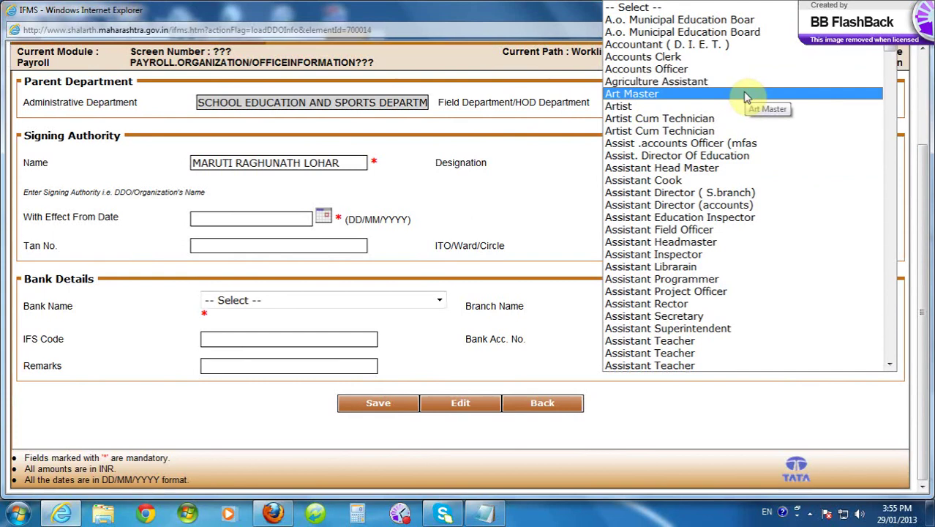
pyautogui.scroll(-20, 746, 98)
pyautogui.press('h')
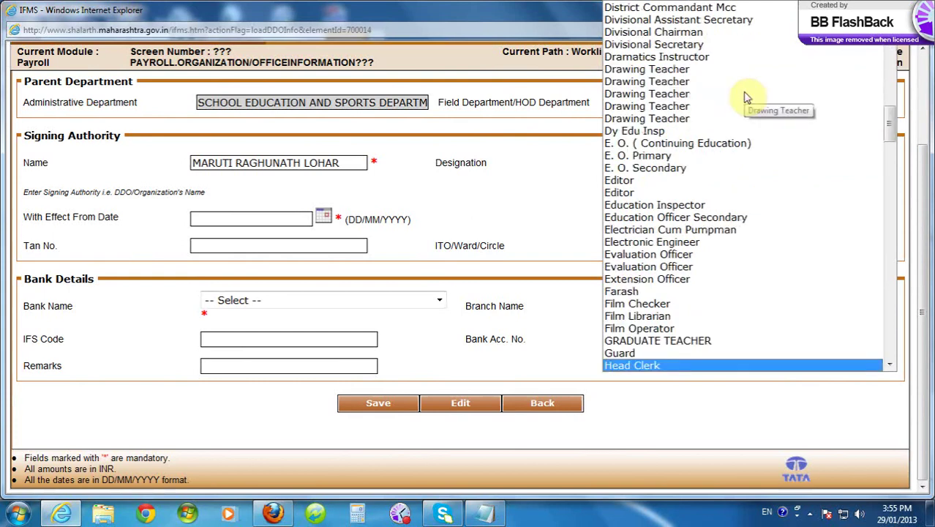
pyautogui.press('Down')
pyautogui.press('Down')
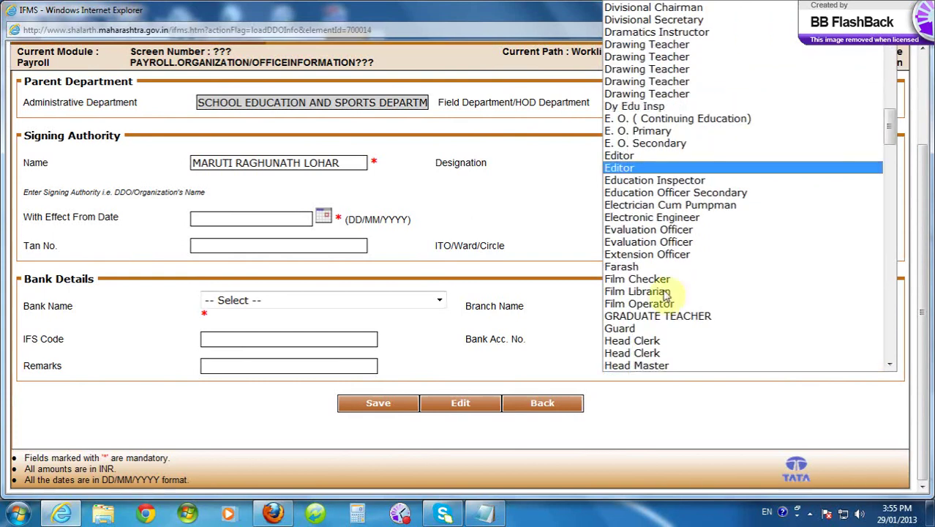
pyautogui.click(641, 367)
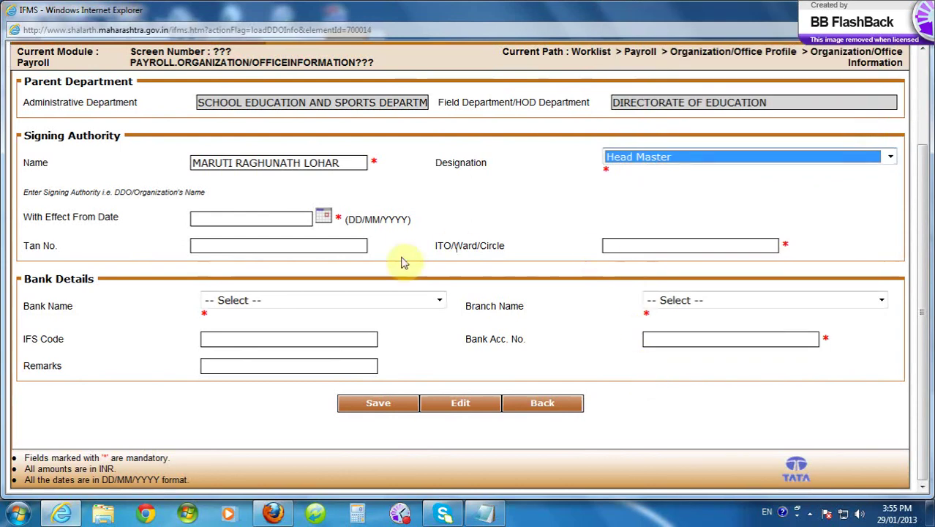
pyautogui.click(220, 218)
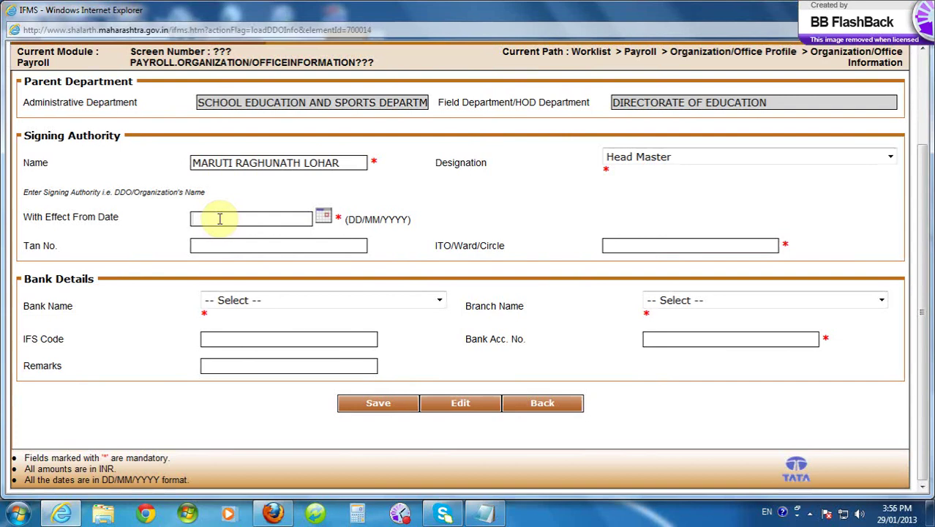
# - Enter 01/05/2007 as the With Effect From Date and type the office's TAN number
pyautogui.write('01')
pyautogui.write('/')
pyautogui.write('0')
pyautogui.write('1/2')
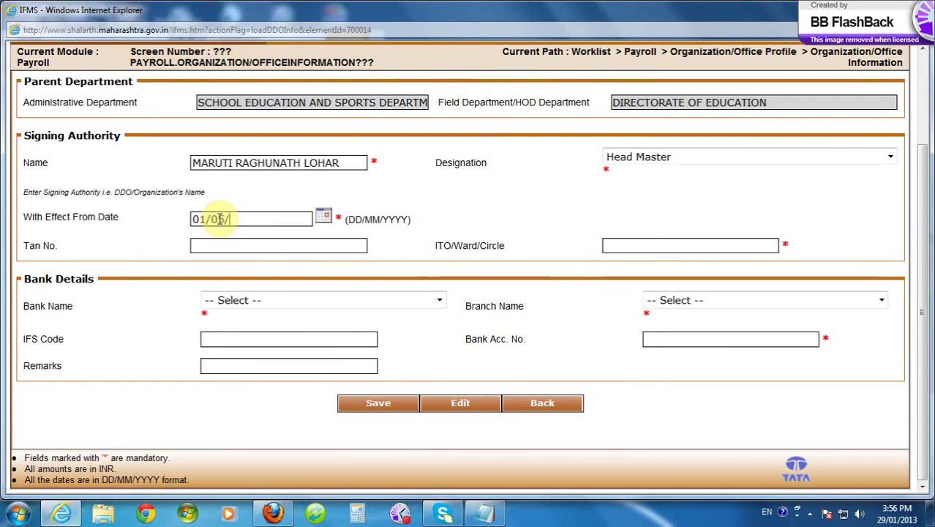
pyautogui.write('007')
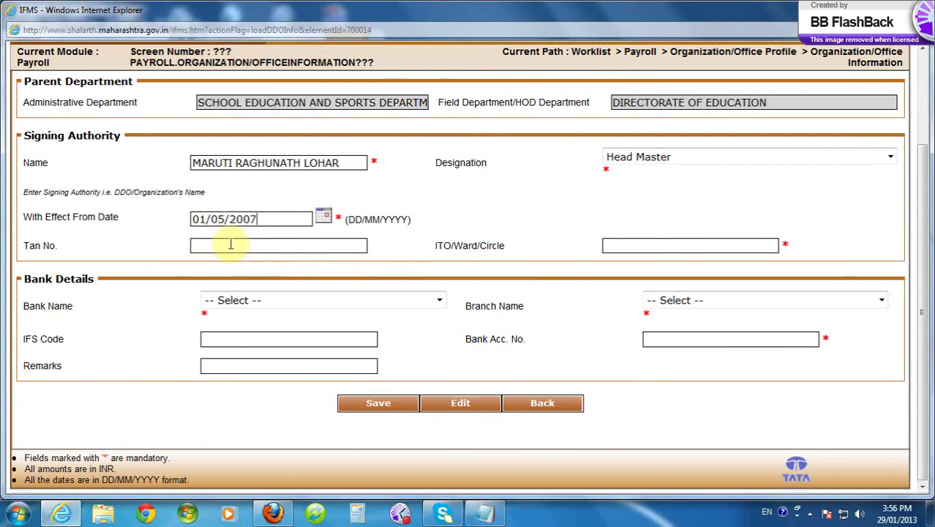
pyautogui.click(230, 243)
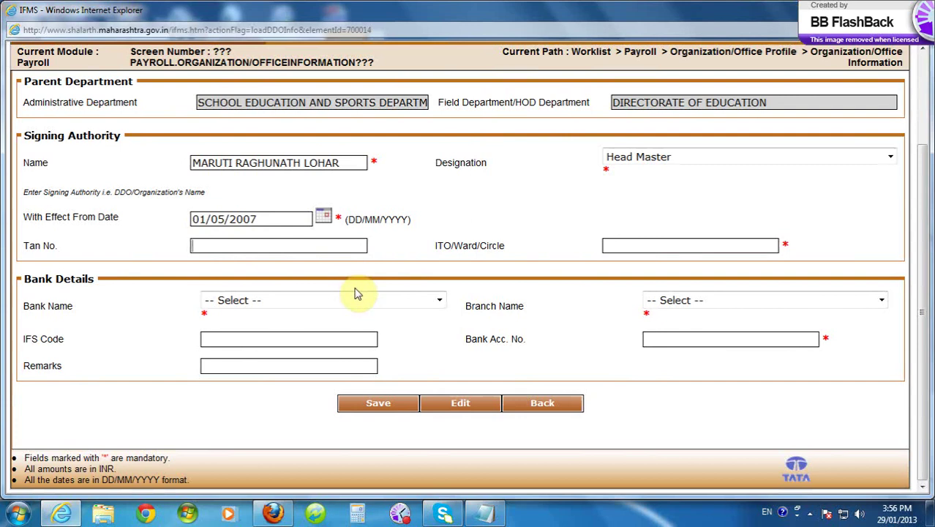
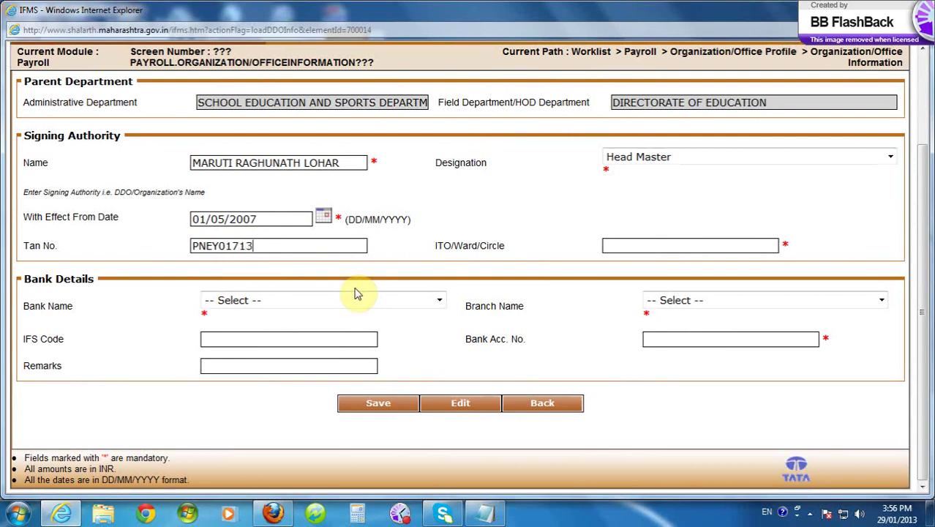
# - Enter I.T.O TDS-2 PUNE as the ITO/Ward/Circle
pyautogui.click(613, 245)
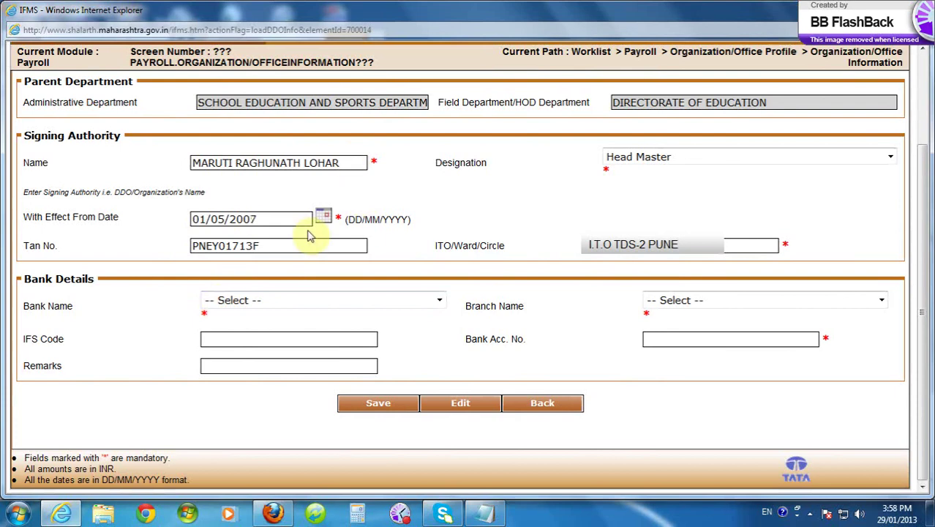
# - Select SATARA DIST.CENTRAL CO-OP.BANK LTD. as the bank name
pyautogui.click(439, 302)
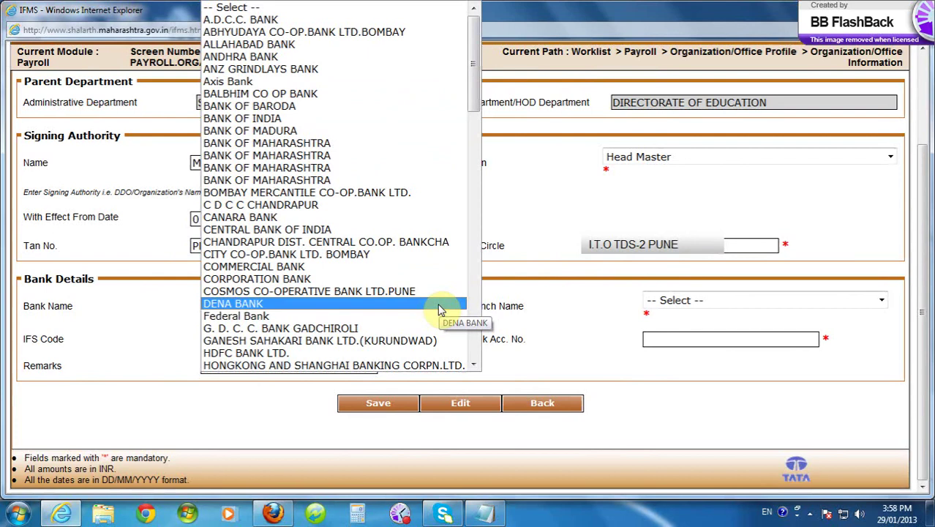
pyautogui.press('s')
pyautogui.press('s')
pyautogui.press('s')
pyautogui.press('s')
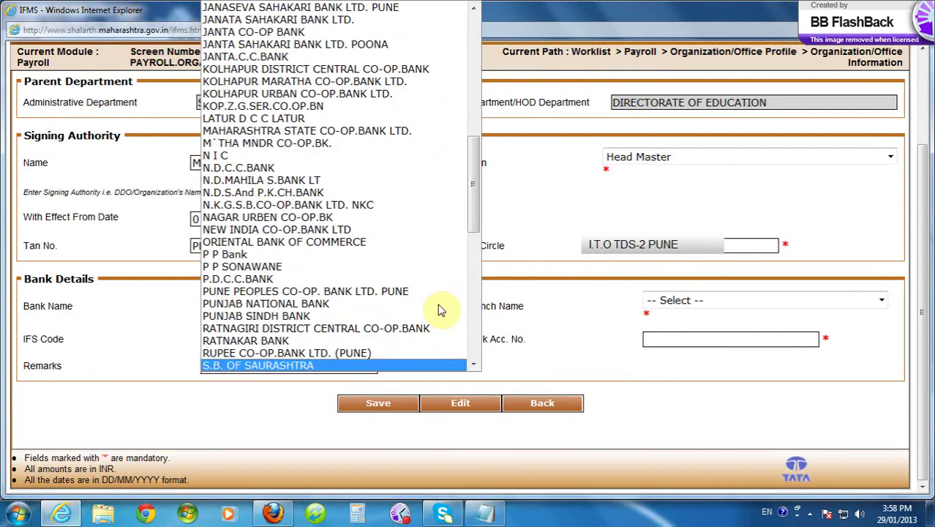
pyautogui.press('s')
pyautogui.press('s')
pyautogui.press('s')
pyautogui.press('s')
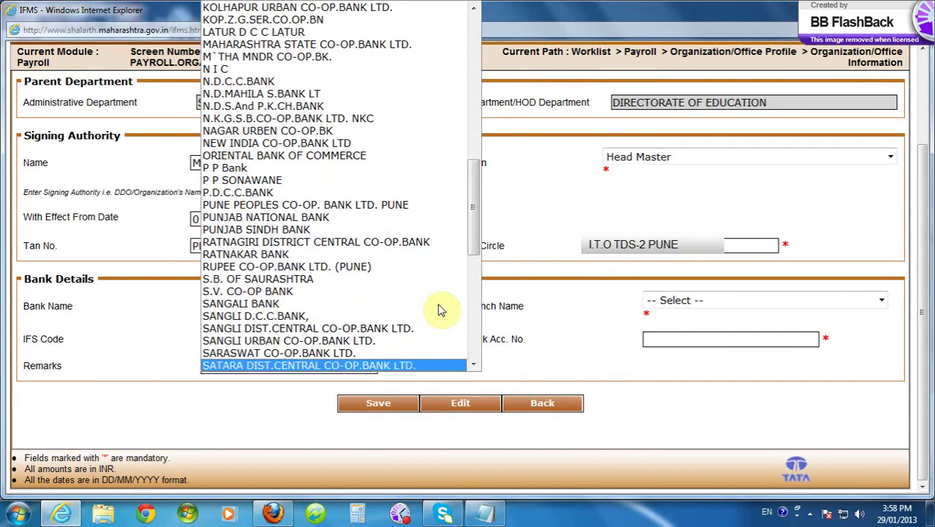
pyautogui.click(379, 365)
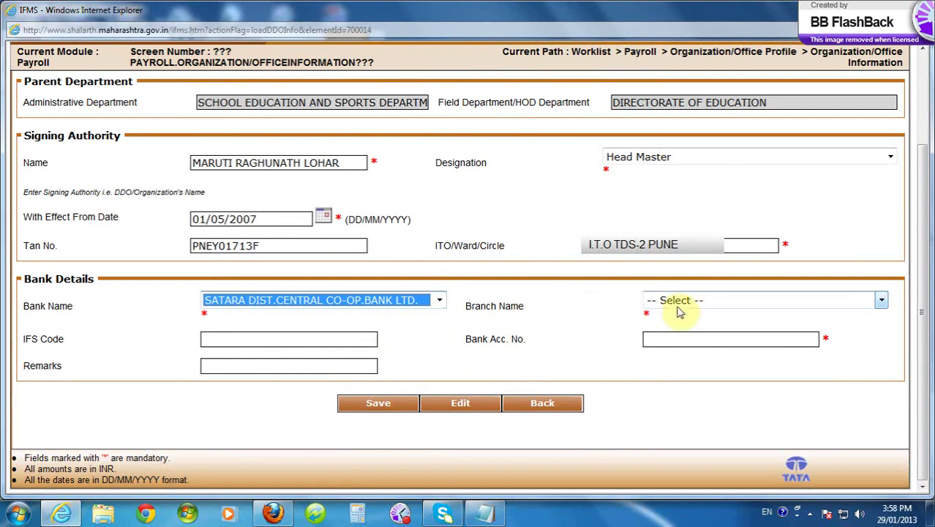
pyautogui.click(880, 301)
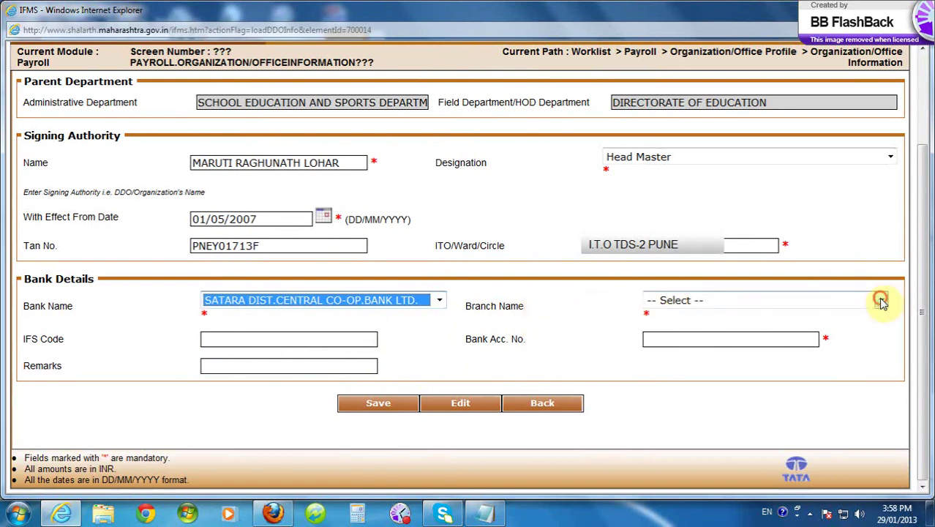
# - Pick KOPARDE HAVELI as the branch so IFS code 7833124 fills in automatically
pyautogui.click(876, 310)
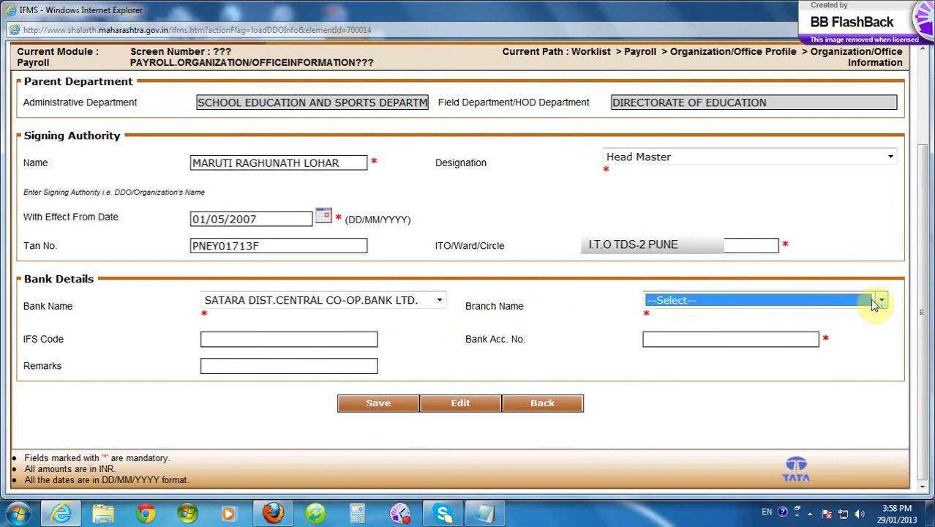
pyautogui.click(879, 301)
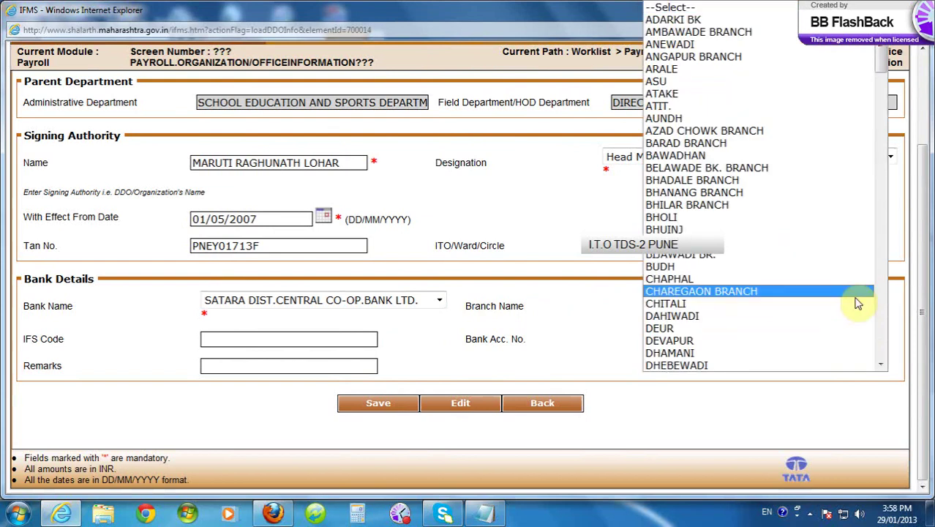
pyautogui.scroll(-15, 858, 303)
pyautogui.press('End')
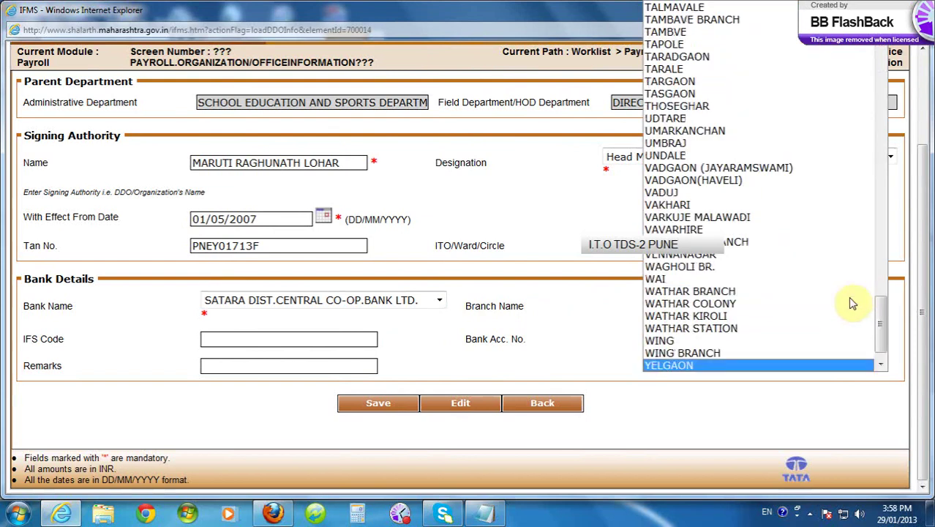
pyautogui.press('Up')
pyautogui.press('Down')
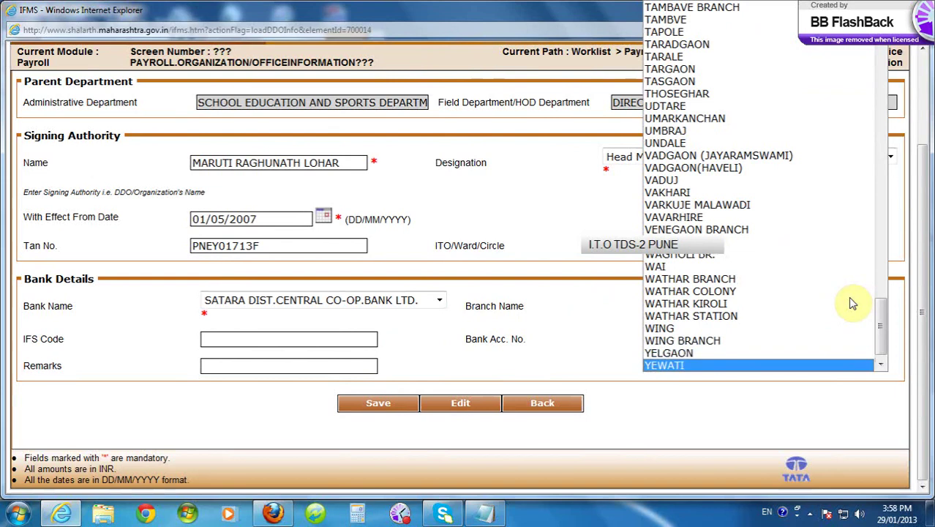
pyautogui.press('Up')
pyautogui.press('Down')
pyautogui.press('Up')
pyautogui.press('Down')
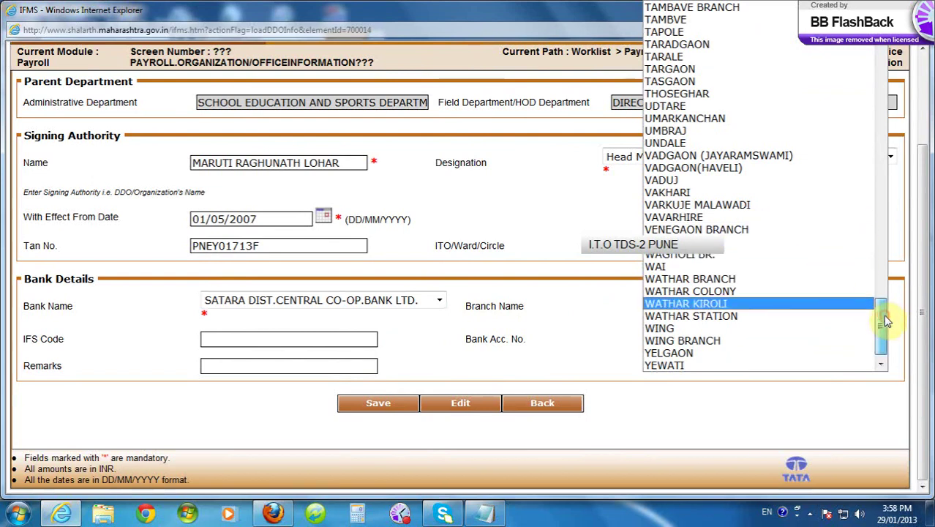
pyautogui.moveTo(884, 317); pyautogui.dragTo(870, 278)
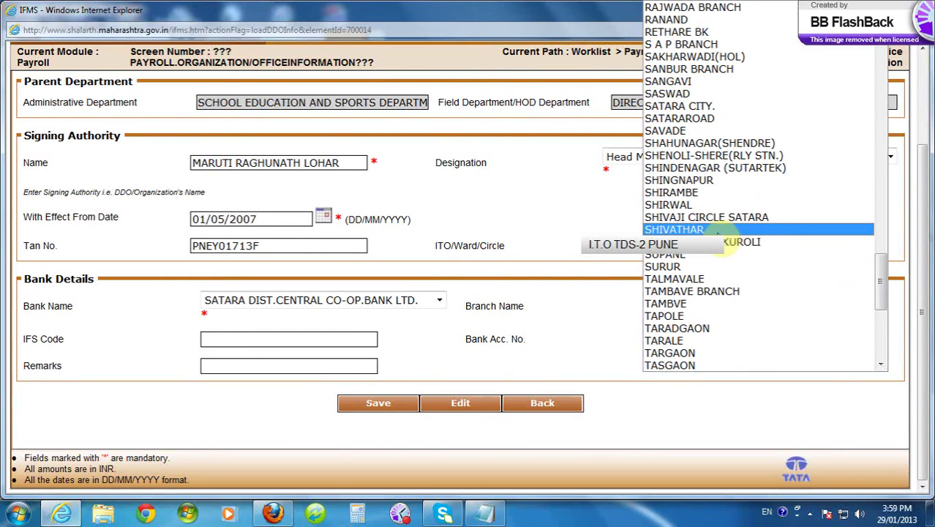
pyautogui.press('s')
pyautogui.press('s')
pyautogui.press('s')
pyautogui.press('s')
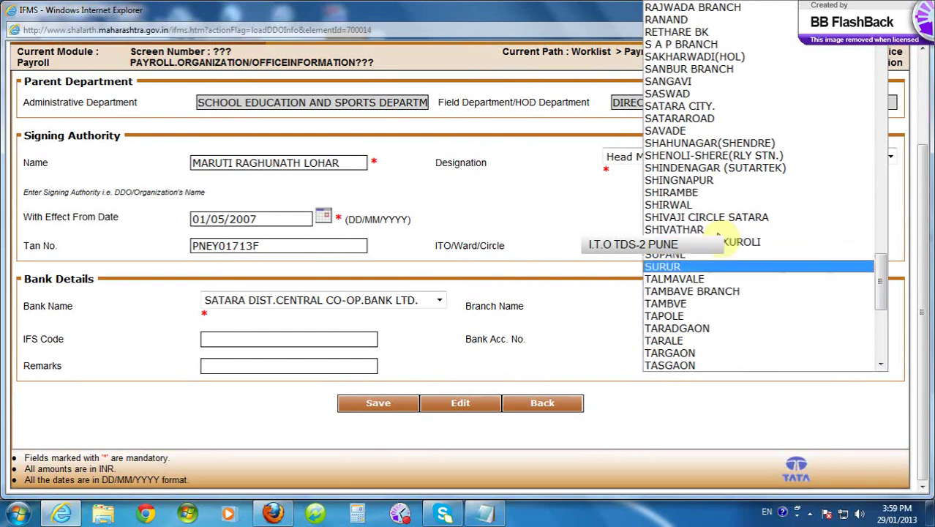
pyautogui.press('s')
pyautogui.press('s')
pyautogui.press('s')
pyautogui.press('s')
pyautogui.press('s')
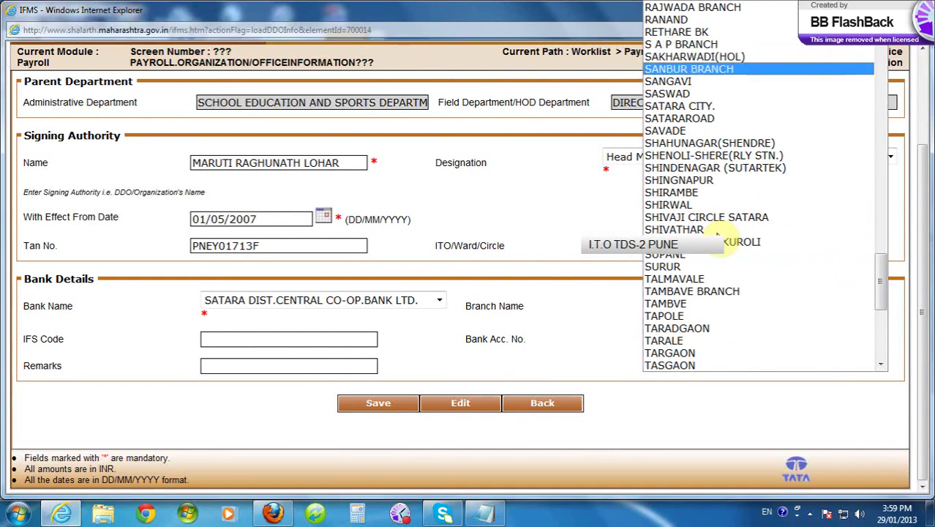
pyautogui.press('s')
pyautogui.press('s')
pyautogui.press('s')
pyautogui.press('s')
pyautogui.press('s')
pyautogui.press('s')
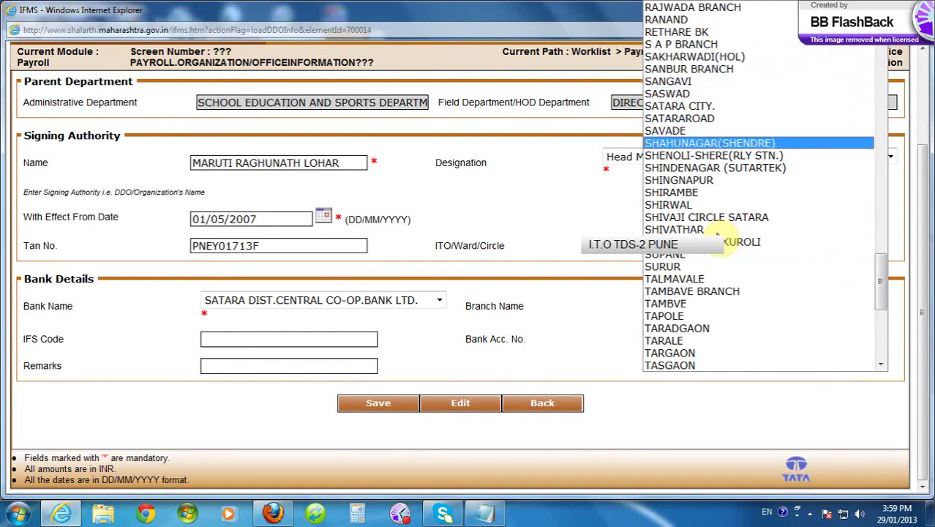
pyautogui.press('s')
pyautogui.press('s')
pyautogui.press('s')
pyautogui.press('s')
pyautogui.press('s')
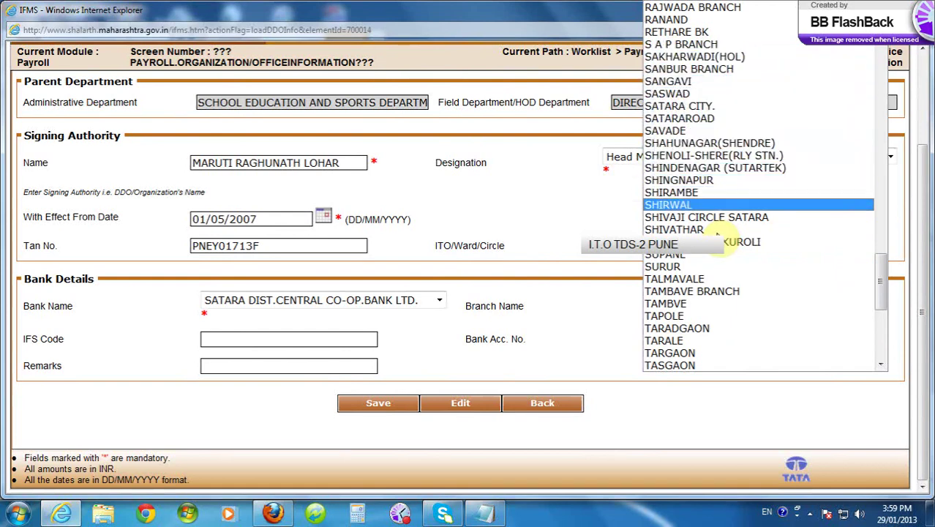
pyautogui.press('s')
pyautogui.press('s')
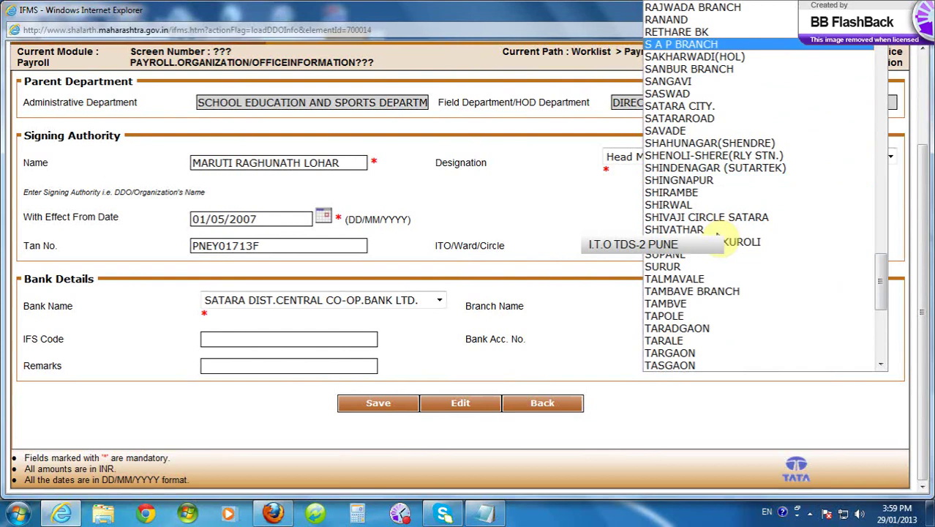
pyautogui.press('k')
pyautogui.press('k')
pyautogui.press('k')
pyautogui.press('k')
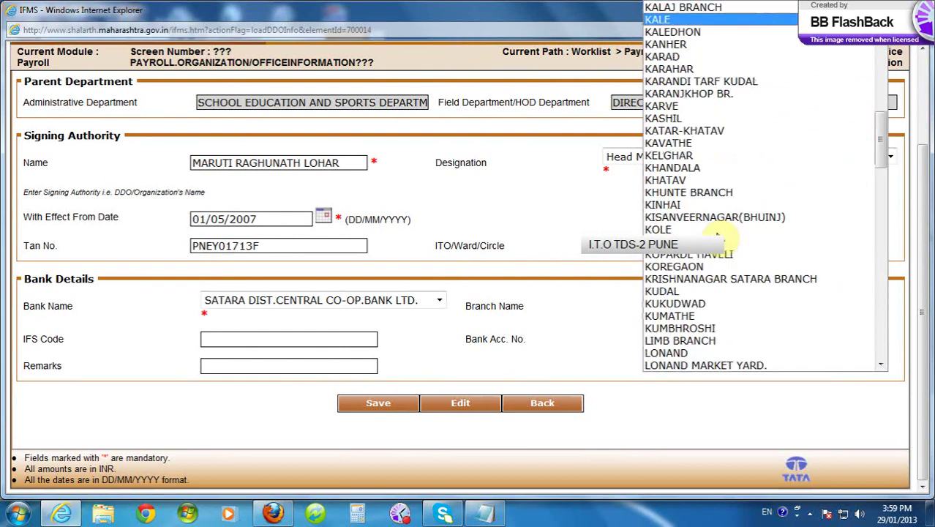
pyautogui.press('k')
pyautogui.press('k')
pyautogui.press('k')
pyautogui.press('k')
pyautogui.press('k')
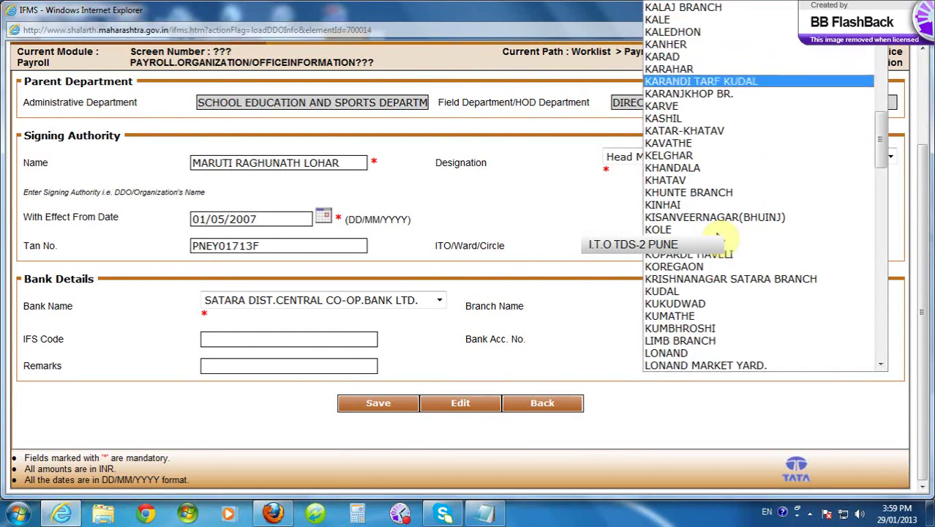
pyautogui.press('k')
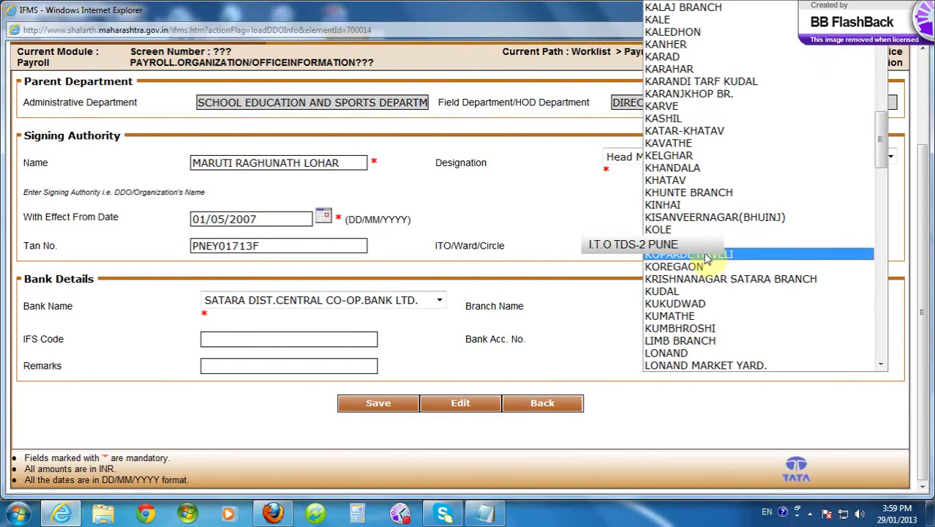
pyautogui.click(702, 255)
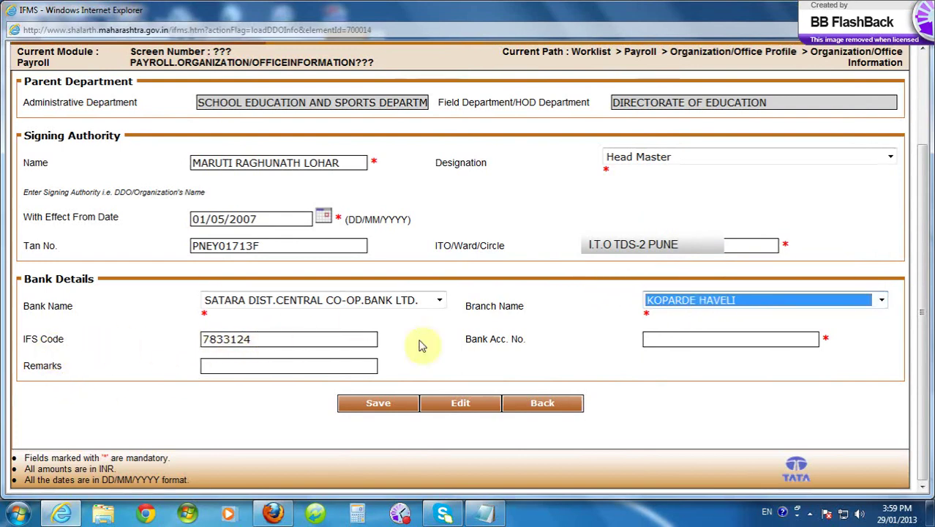
# - Enter the office's bank account number and ITO 1 as the ITO/Ward/Circle
pyautogui.click(649, 337)
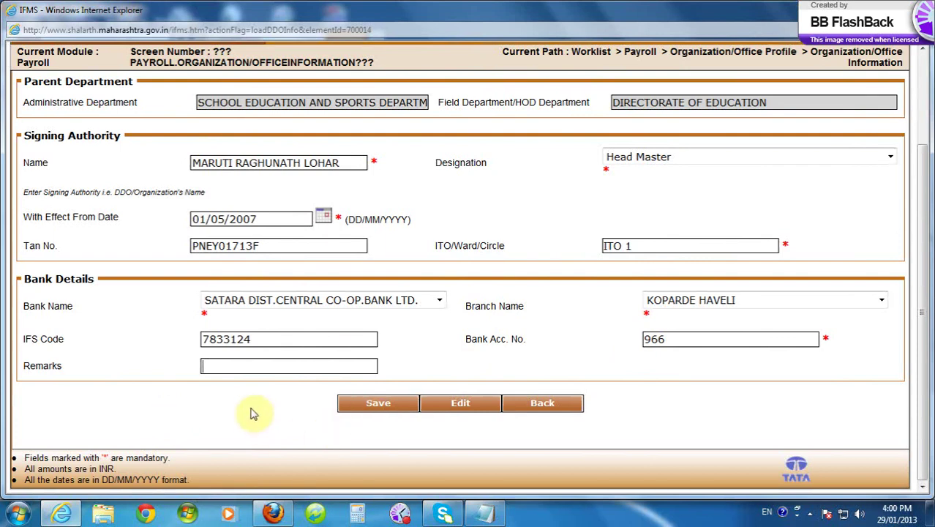
pyautogui.scroll(3, 251, 414)
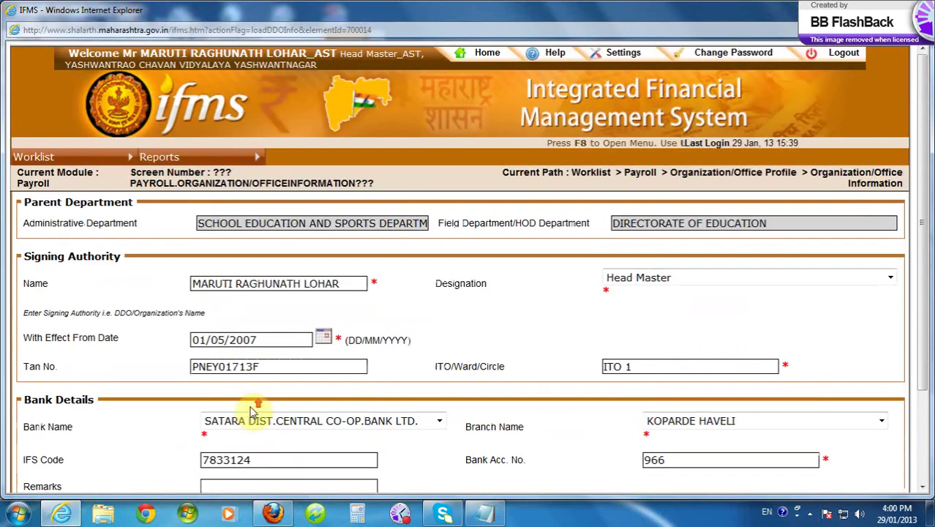
# - Open Worklist > Payroll > Organization/Office Profile > Organization/Office for the institution's address
pyautogui.click(68, 156)
pyautogui.moveTo(77, 193)
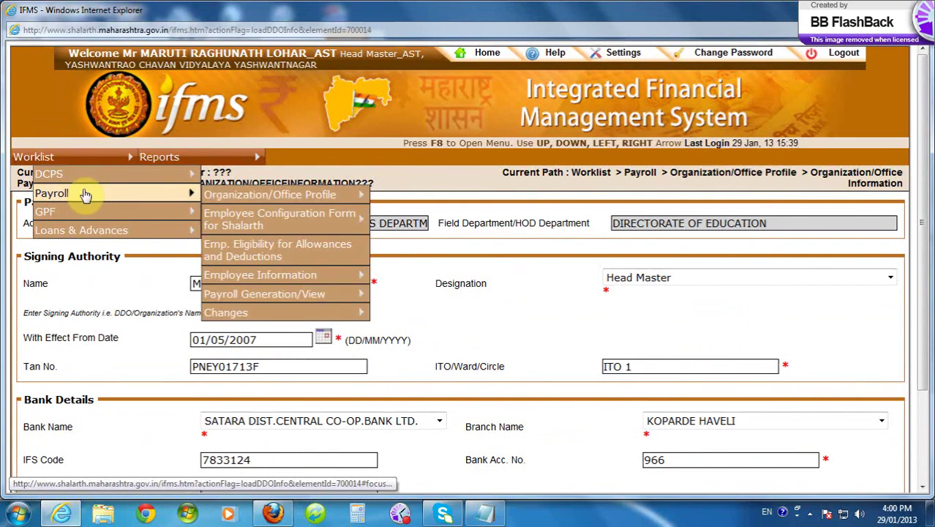
pyautogui.moveTo(241, 196)
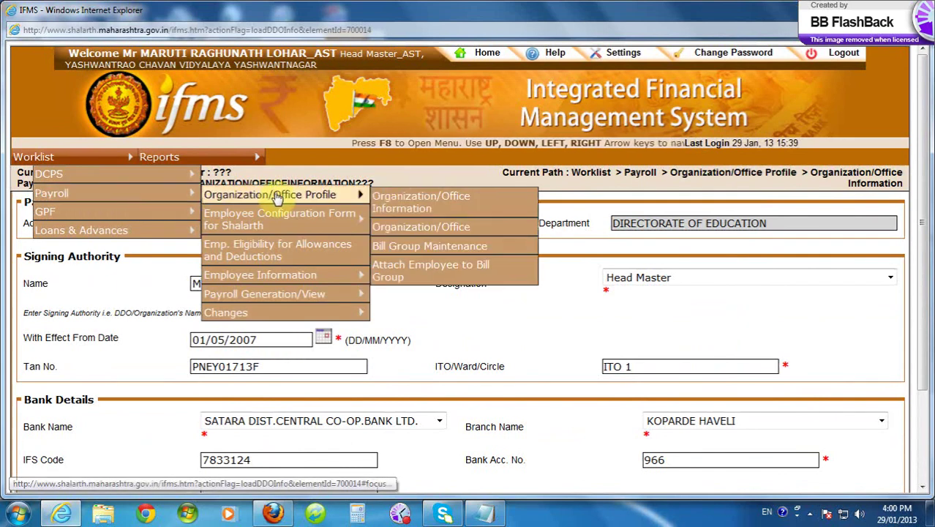
pyautogui.click(408, 228)
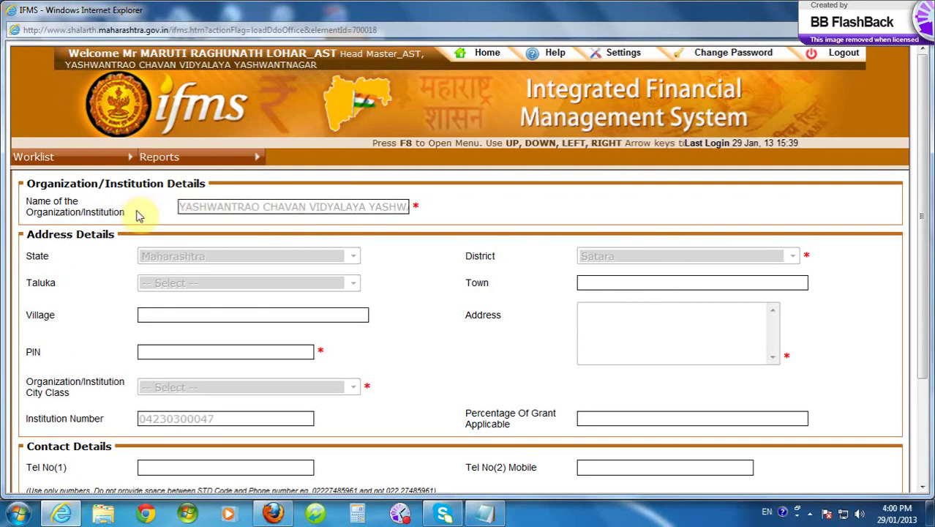
# - Unlock the institution address form with the Edit button at the bottom
pyautogui.scroll(-3, 139, 216)
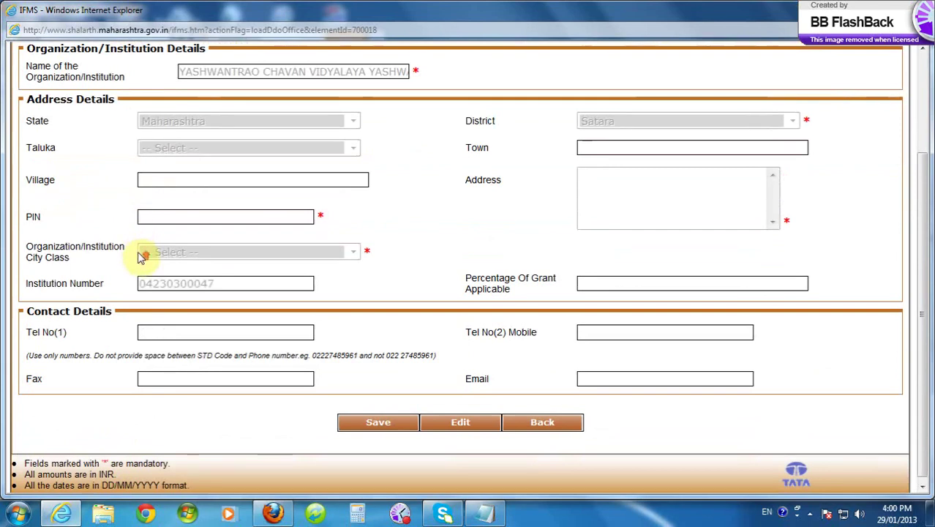
pyautogui.scroll(3, 141, 252)
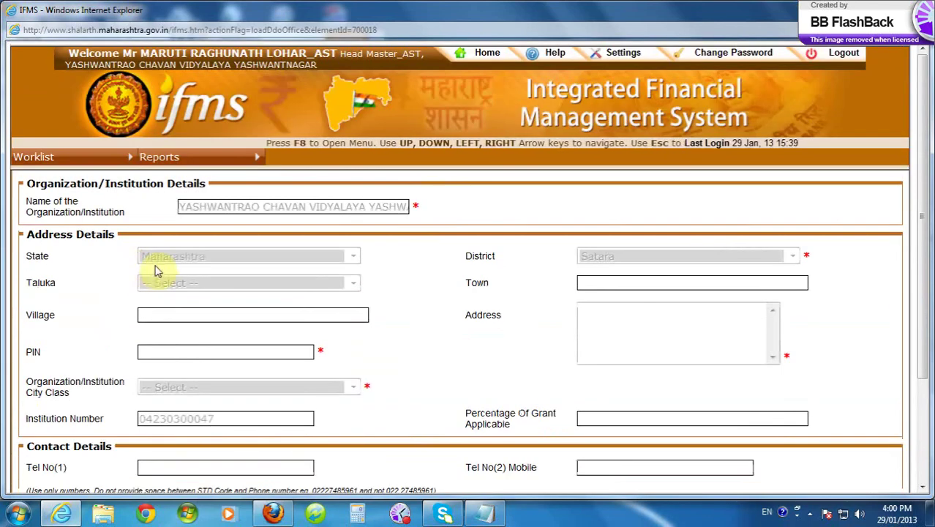
pyautogui.scroll(-3, 156, 263)
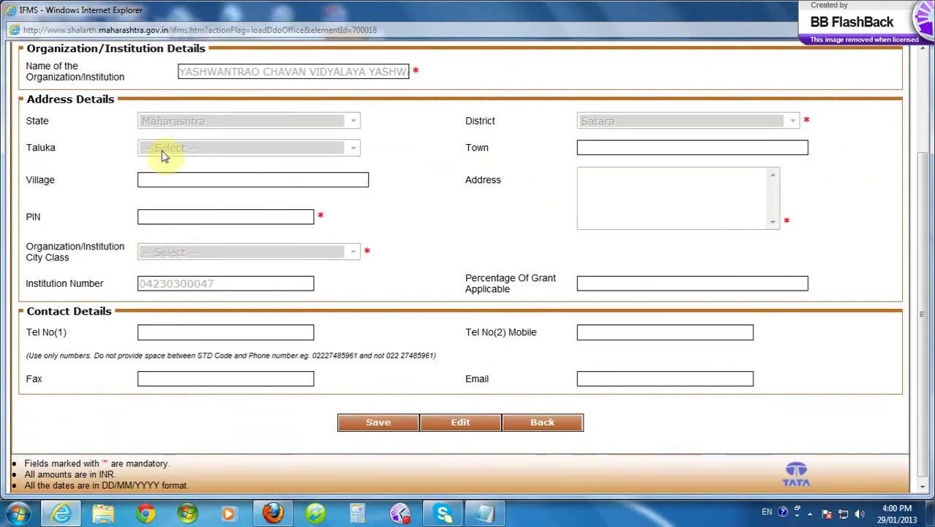
pyautogui.click(595, 187)
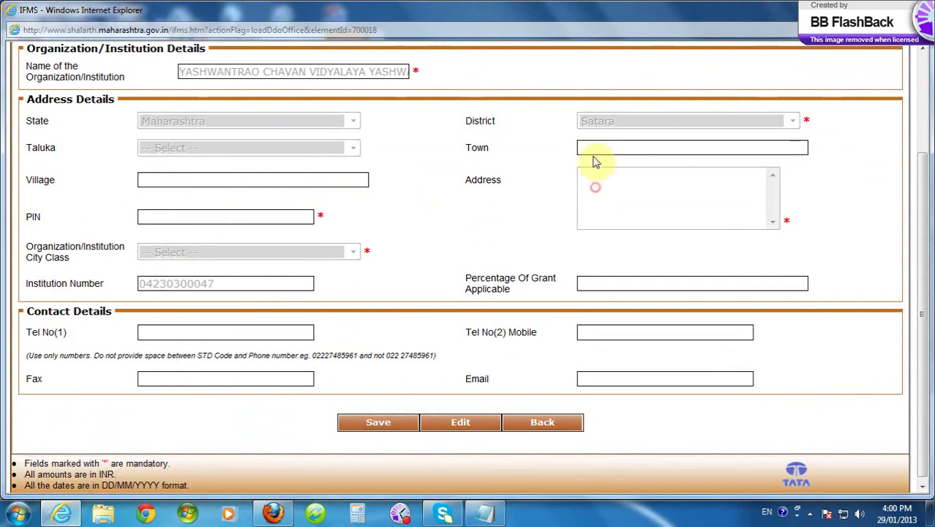
pyautogui.click(468, 429)
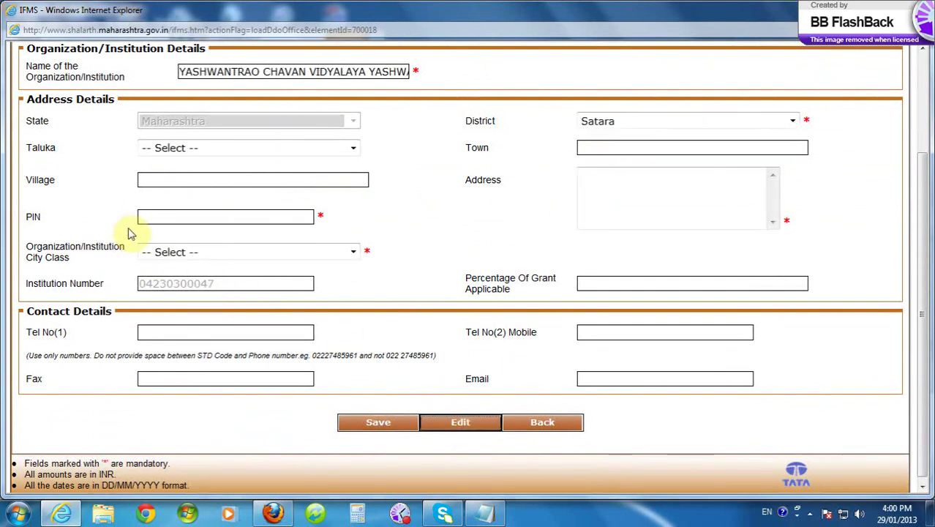
pyautogui.scroll(3, 134, 234)
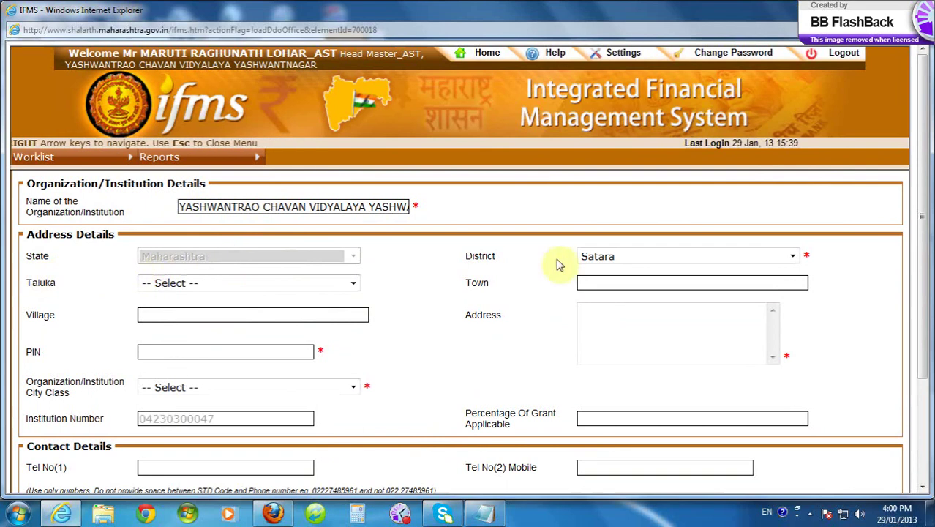
# - Keep Satara as the district, choose Karad as the taluka, and enter KARAD as the town
pyautogui.click(792, 256)
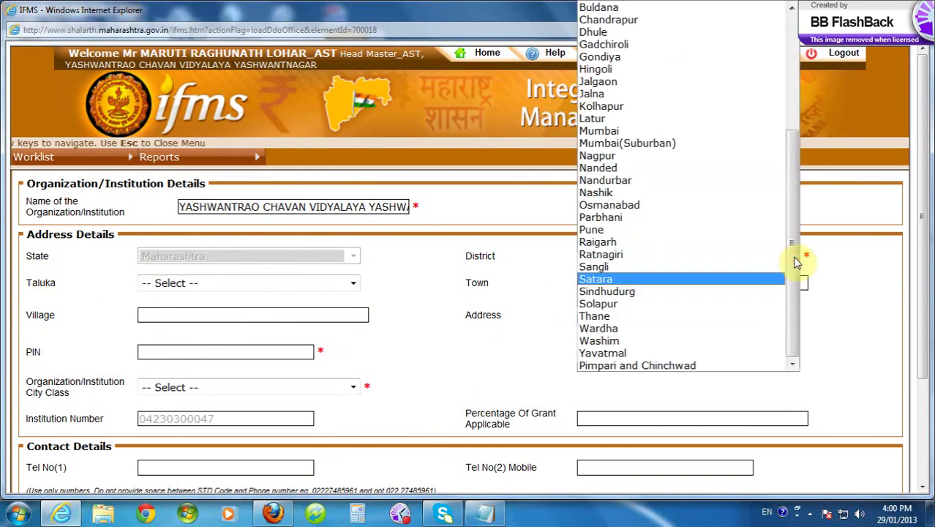
pyautogui.click(615, 280)
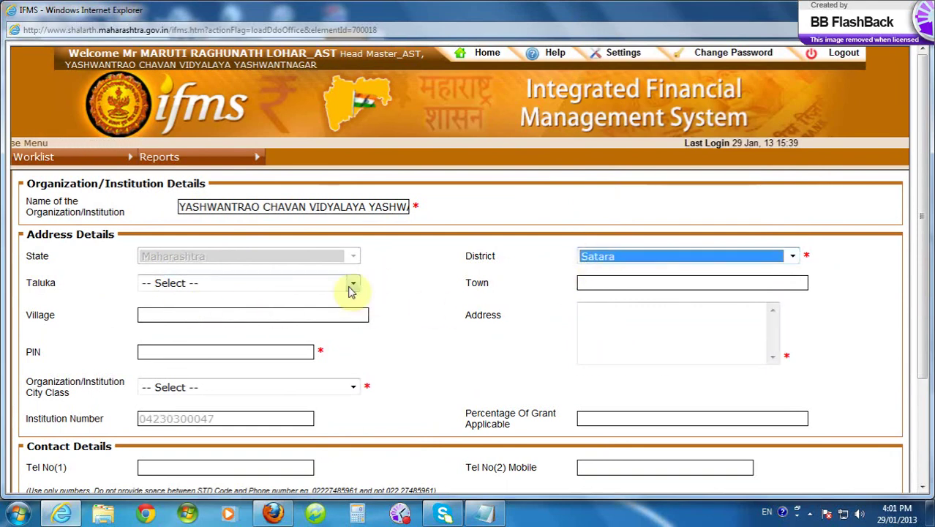
pyautogui.click(351, 285)
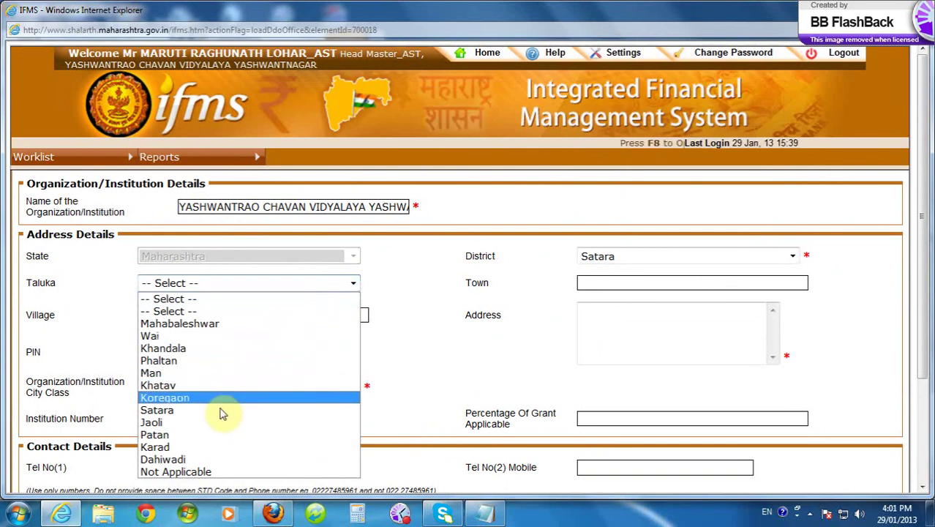
pyautogui.click(205, 449)
pyautogui.click(590, 284)
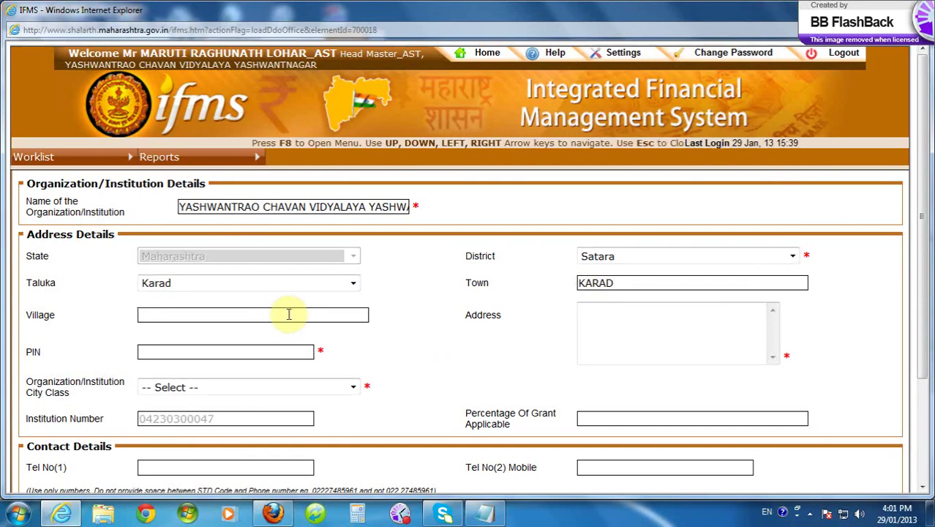
# - Enter village YASHWANTNAGAR and address AT/POST- YASHWANTNAGAR,TAL-KARAD,DIST-SATARA
pyautogui.click(289, 313)
pyautogui.write('YAS')
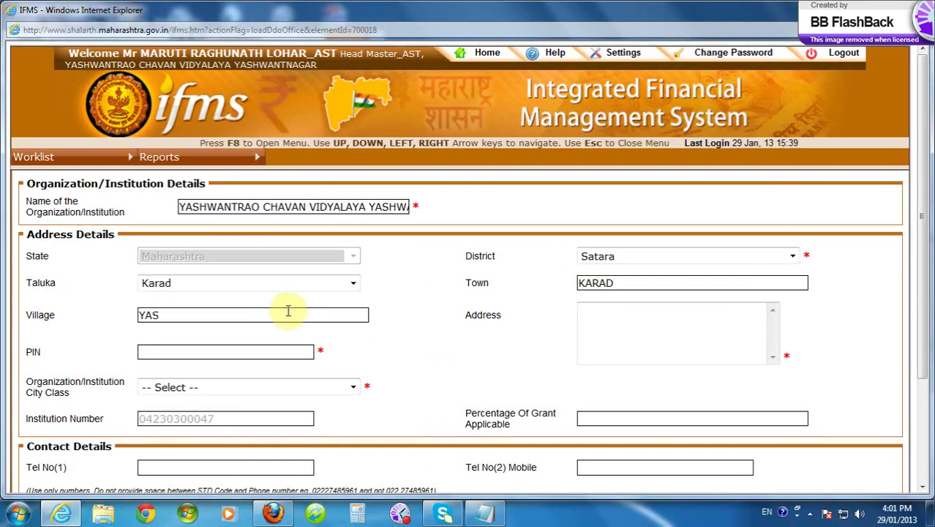
pyautogui.write('HWANT')
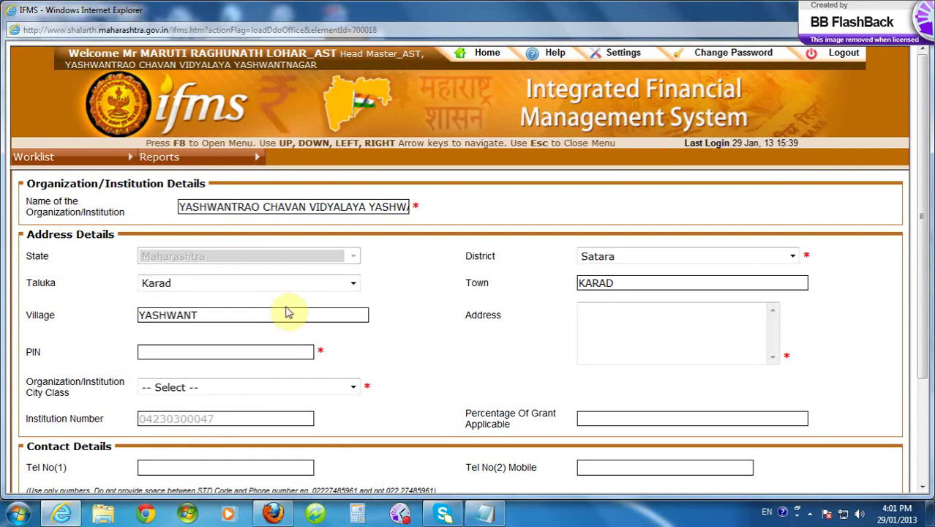
pyautogui.write('NAGAR')
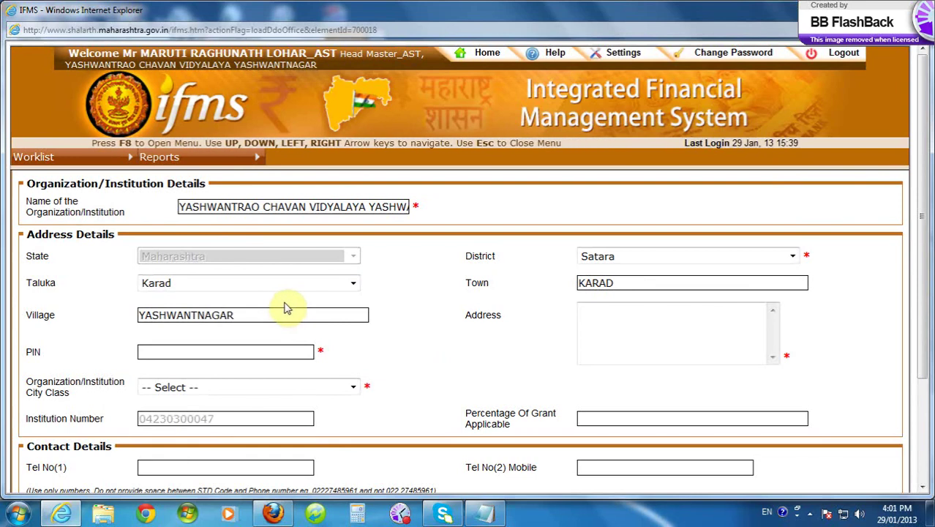
pyautogui.click(600, 313)
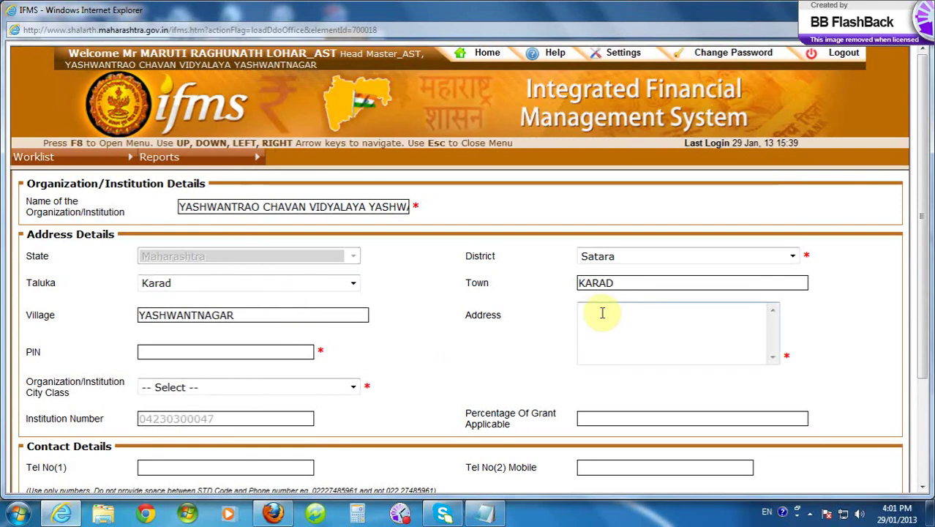
pyautogui.click(609, 315)
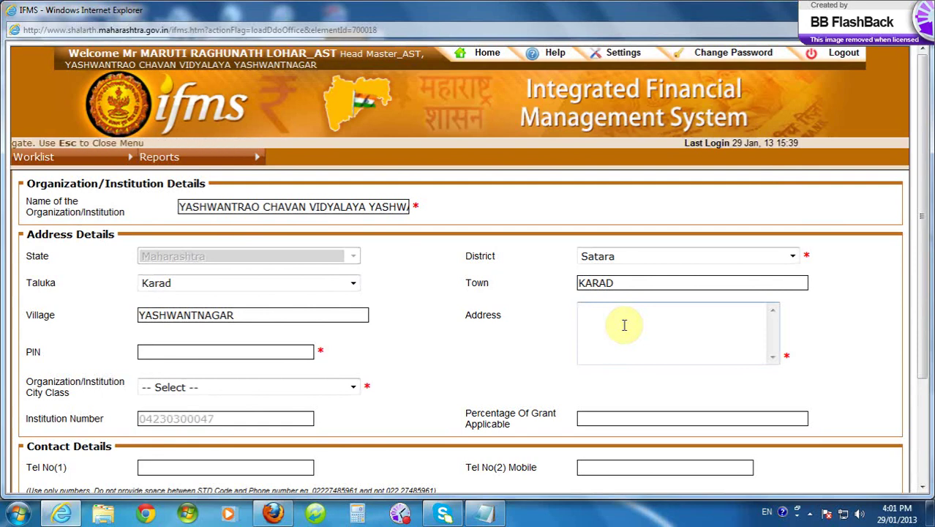
pyautogui.write('अ')
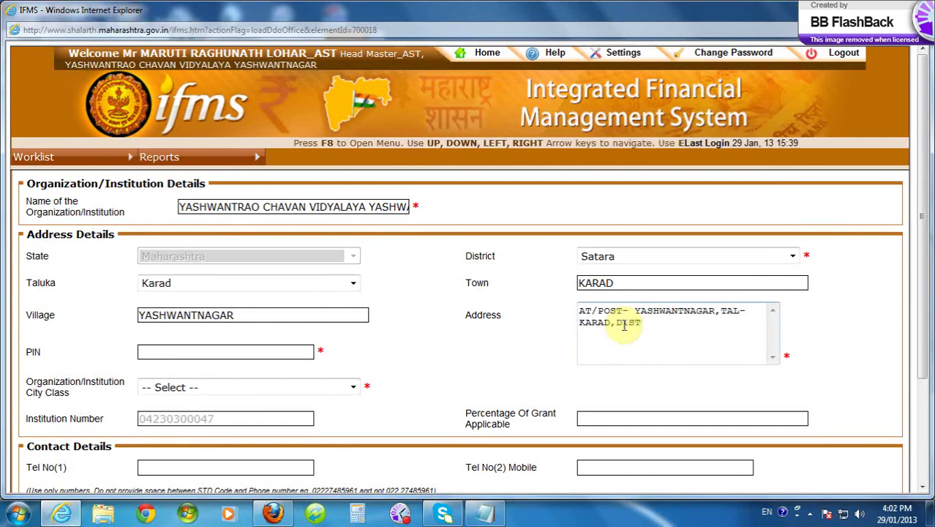
pyautogui.write('-SAT')
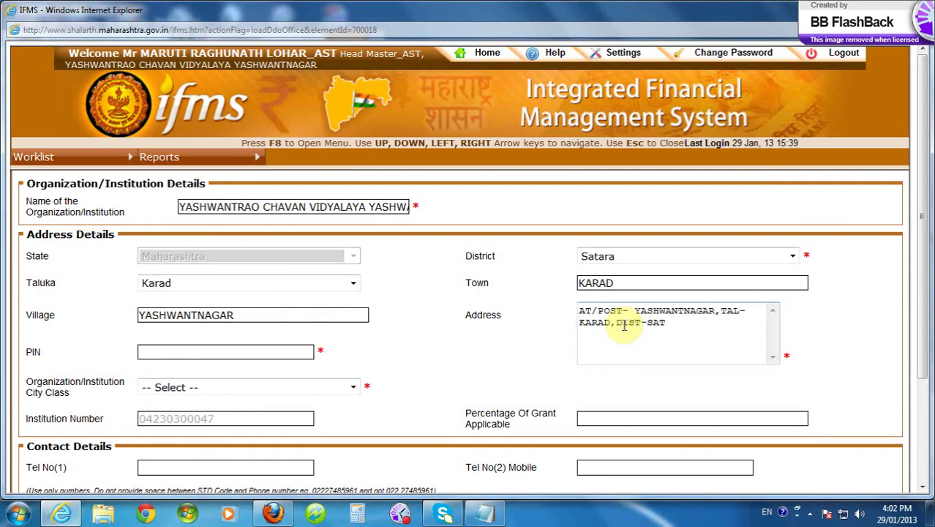
pyautogui.write('ARA')
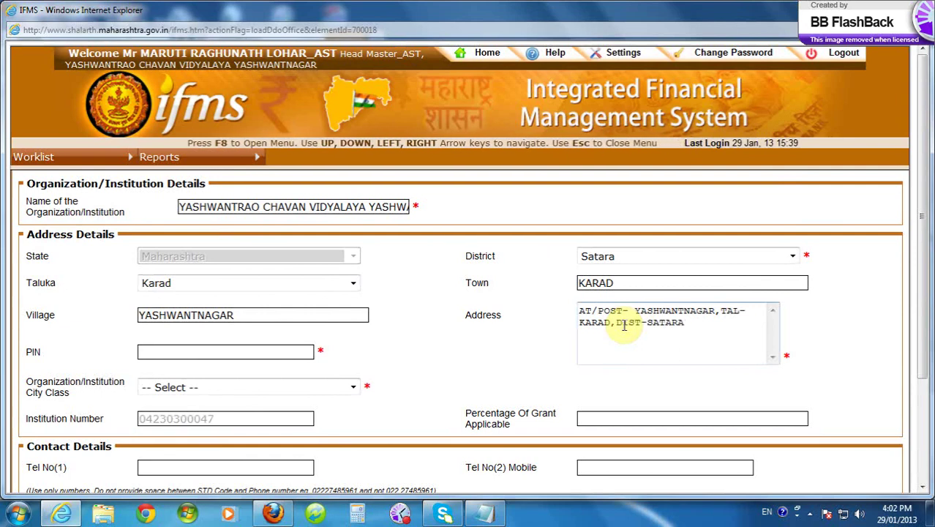
pyautogui.click(205, 352)
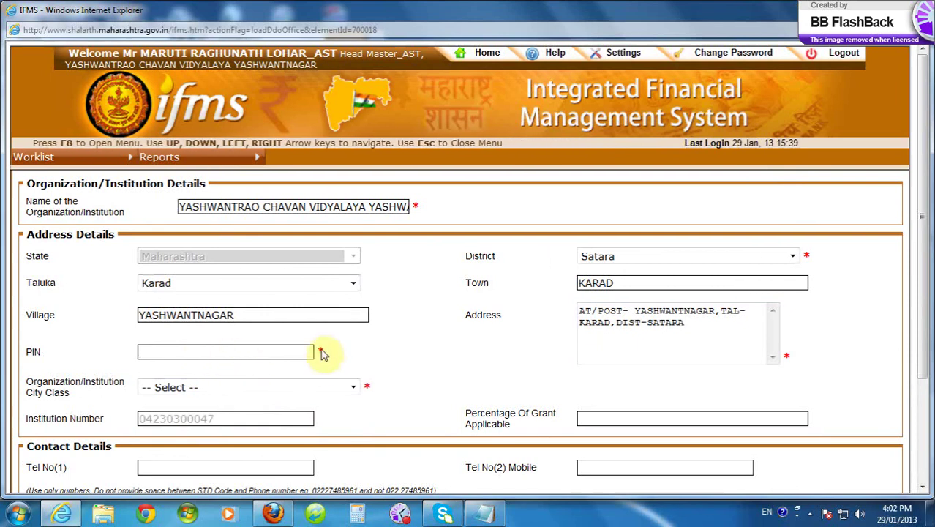
# - Enter PIN code 415115 and choose Z - Class C as the city class
pyautogui.click(204, 348)
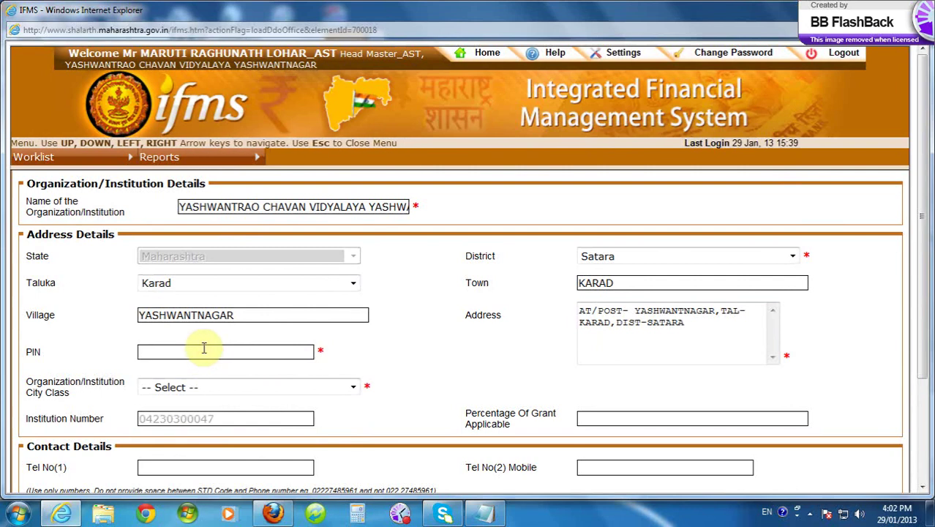
pyautogui.write('4')
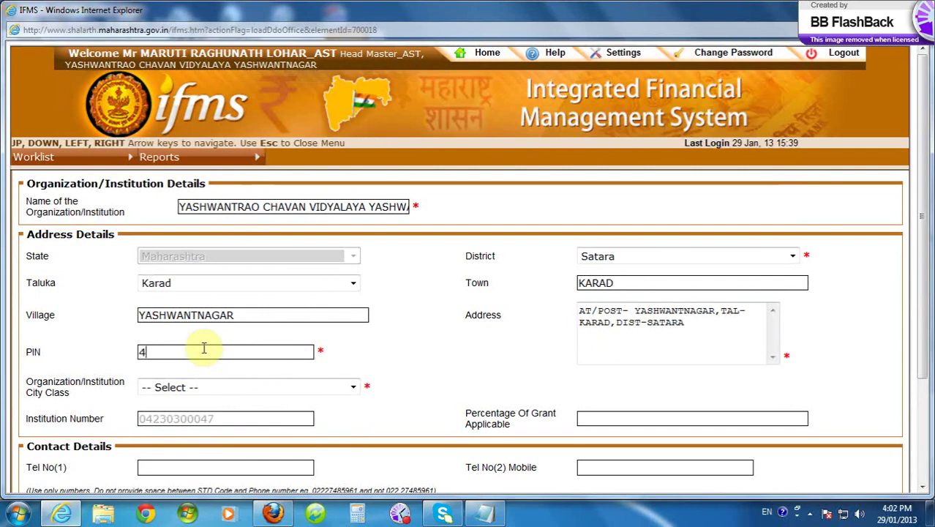
pyautogui.write('15115')
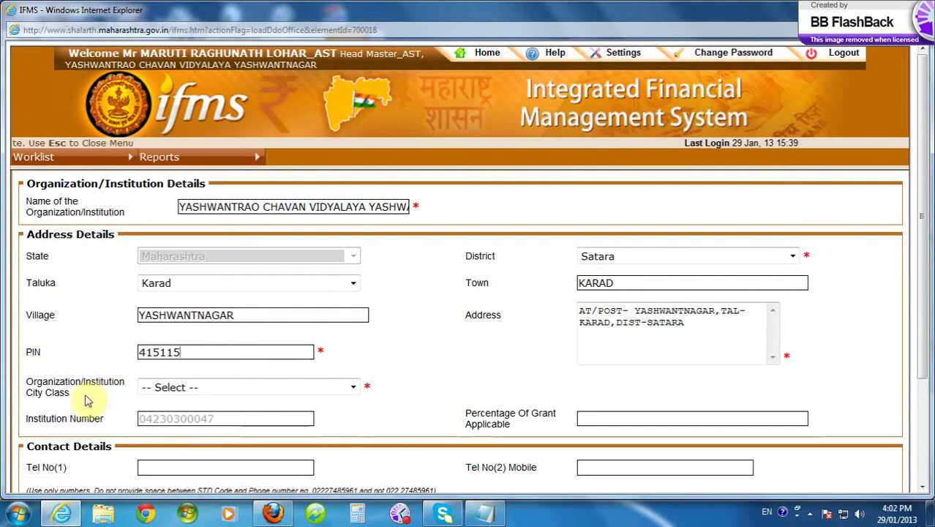
pyautogui.click(353, 389)
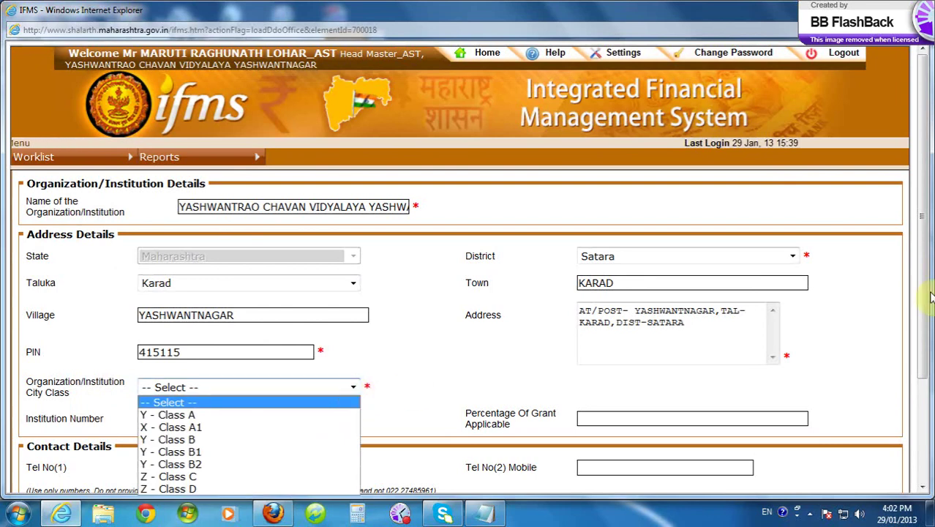
pyautogui.moveTo(923, 300); pyautogui.dragTo(925, 379)
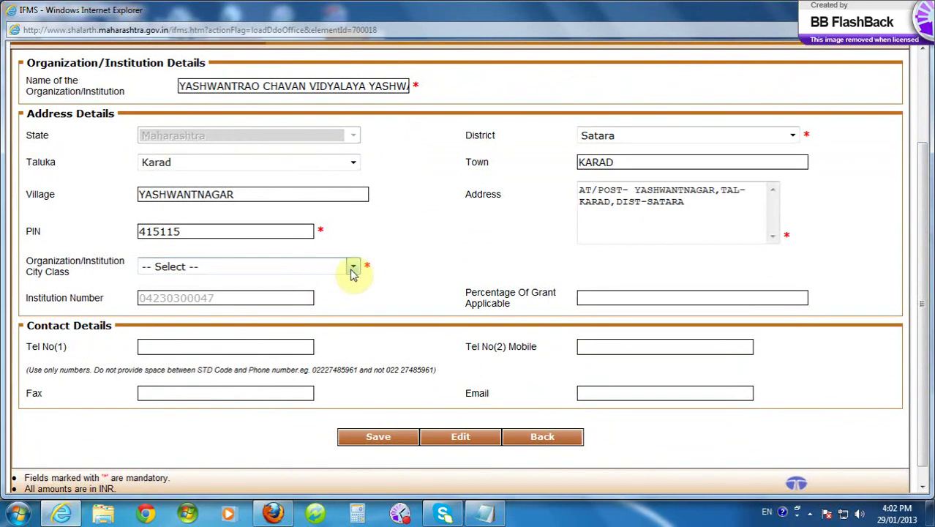
pyautogui.click(352, 269)
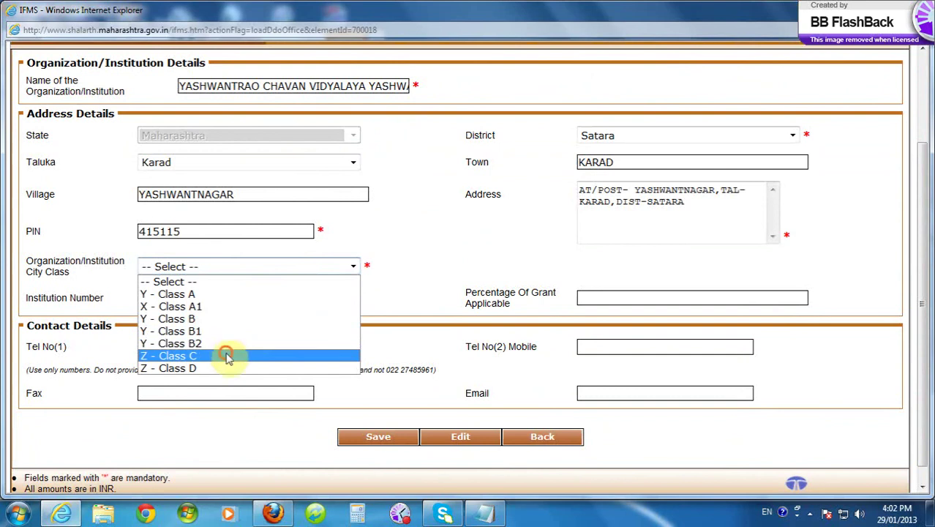
pyautogui.click(226, 354)
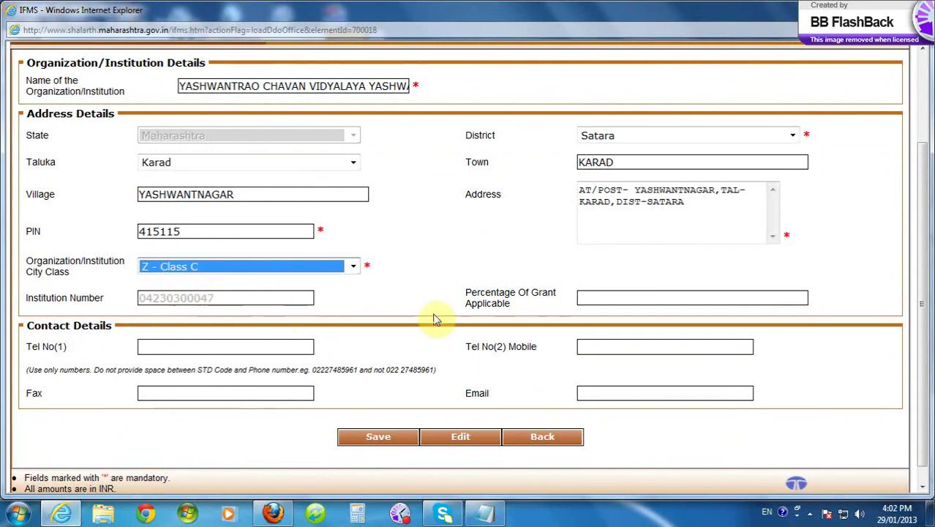
pyautogui.click(586, 296)
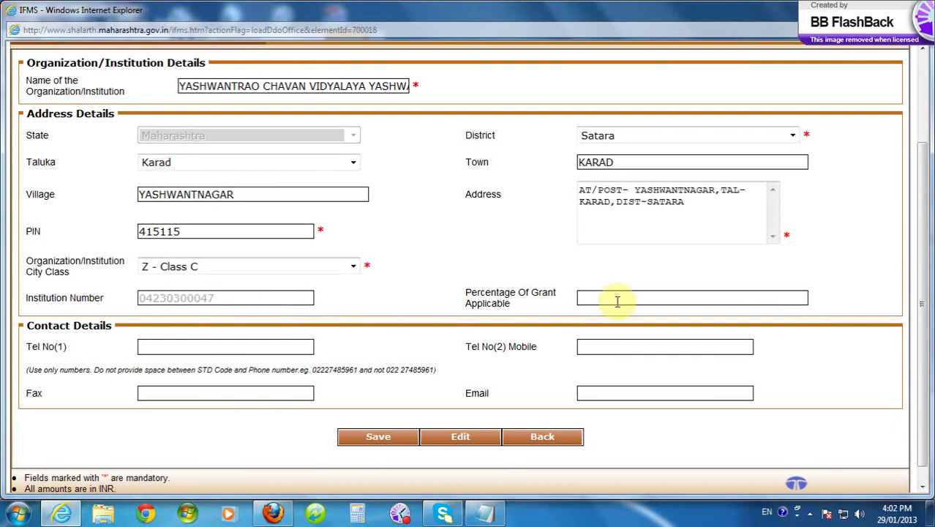
# - Set Percentage Of Grant Applicable to 100 and enter the office landline and mobile numbers
pyautogui.write('100')
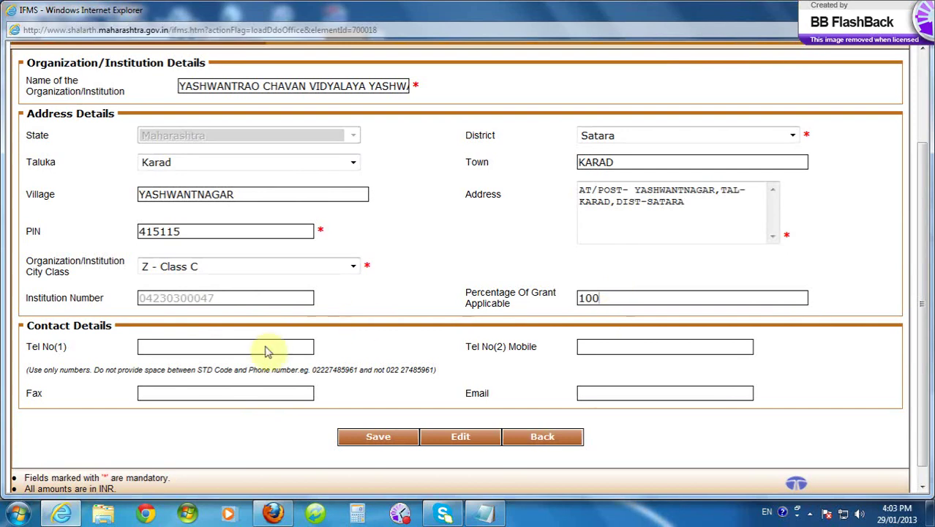
pyautogui.click(193, 347)
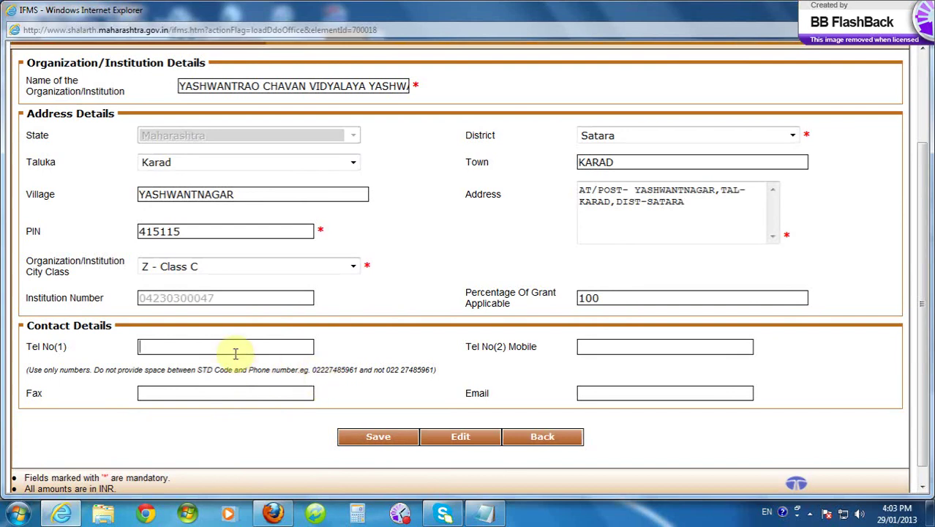
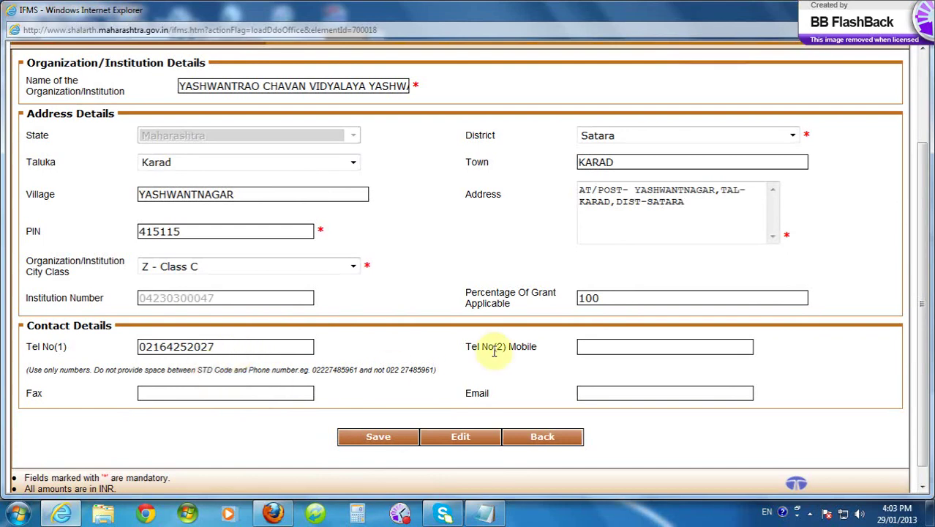
pyautogui.click(587, 348)
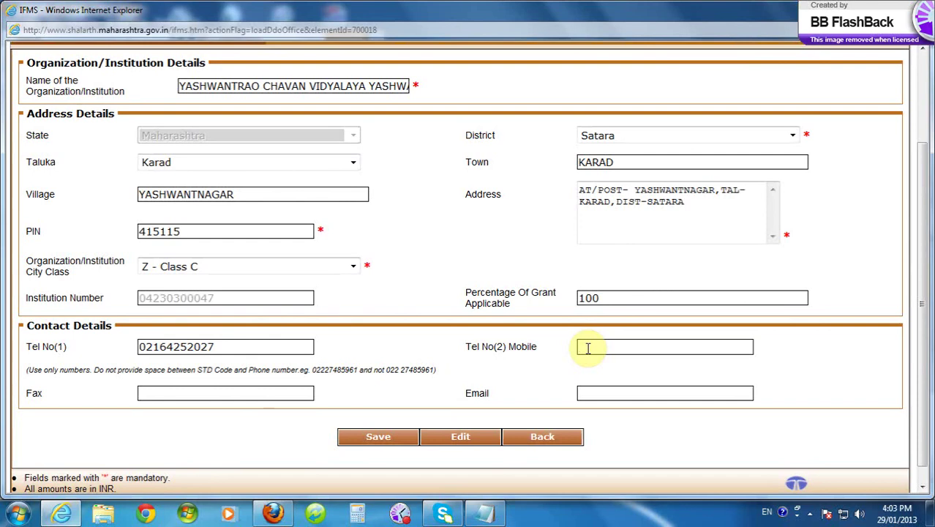
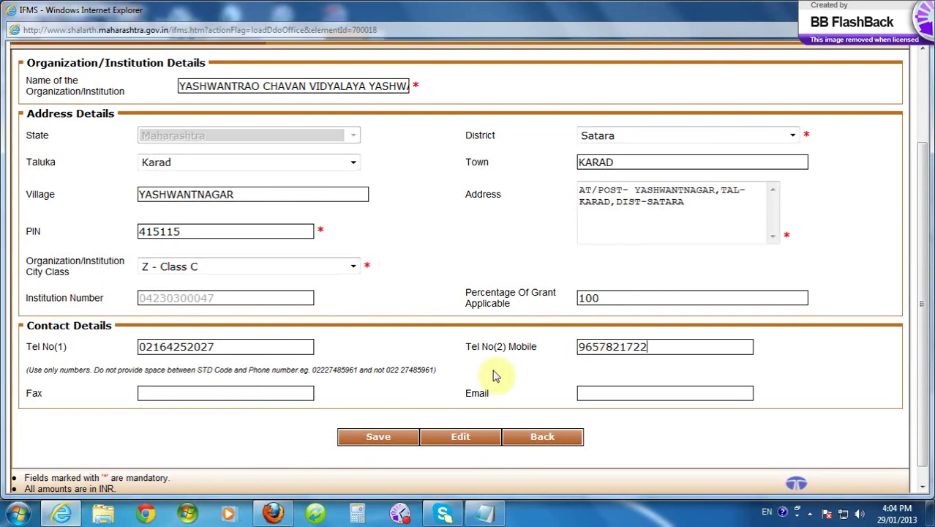
# - Leave Fax blank and type the office e-mail address into the Email field
pyautogui.click(246, 391)
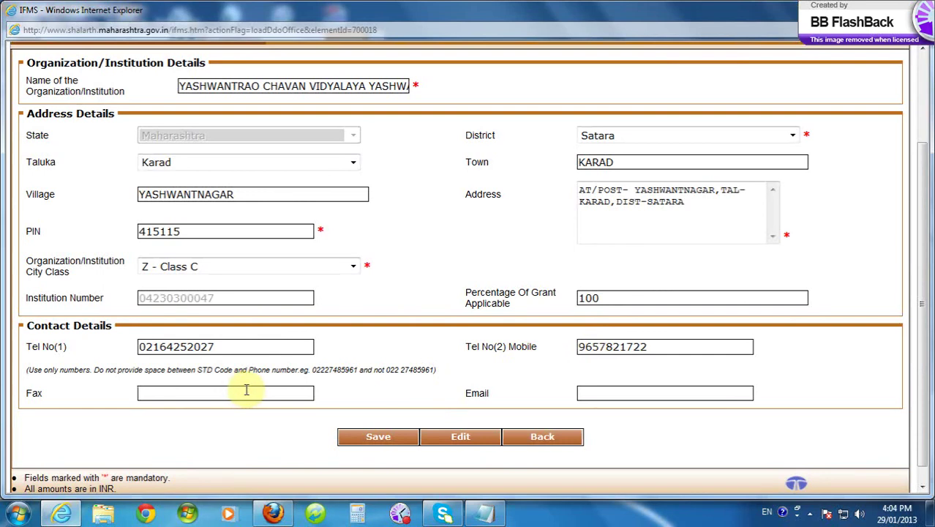
pyautogui.click(592, 395)
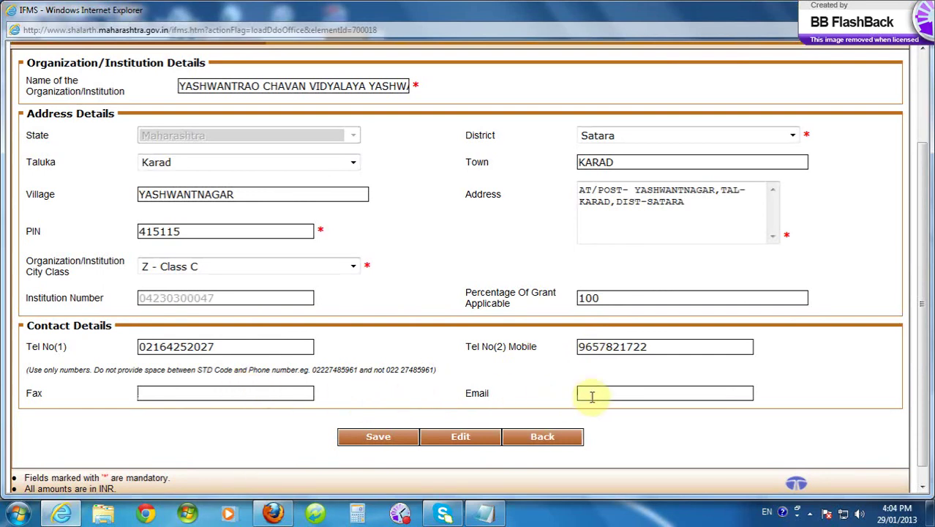
pyautogui.click(591, 396)
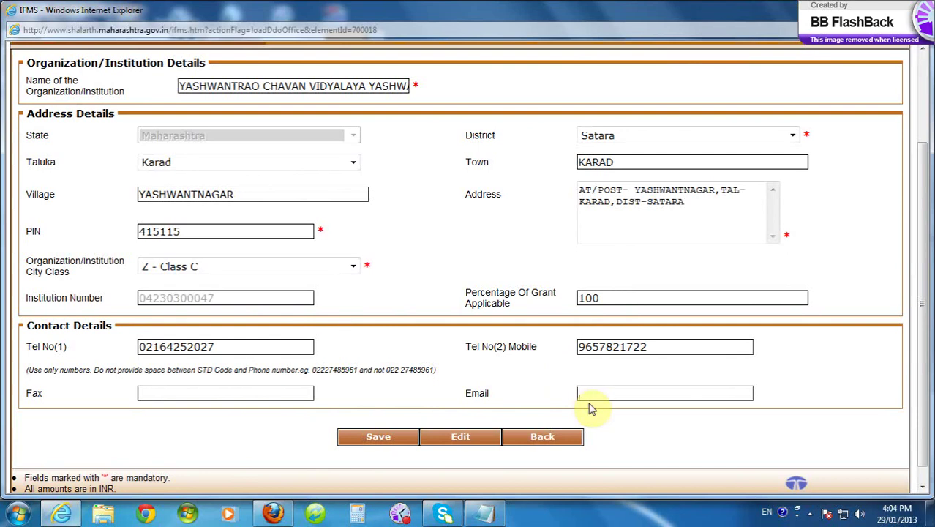
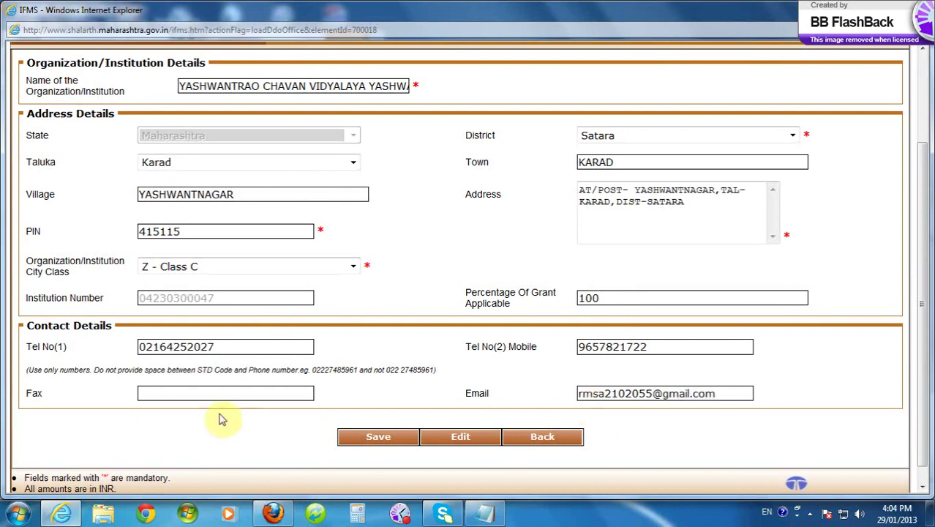
pyautogui.scroll(2, 95, 380)
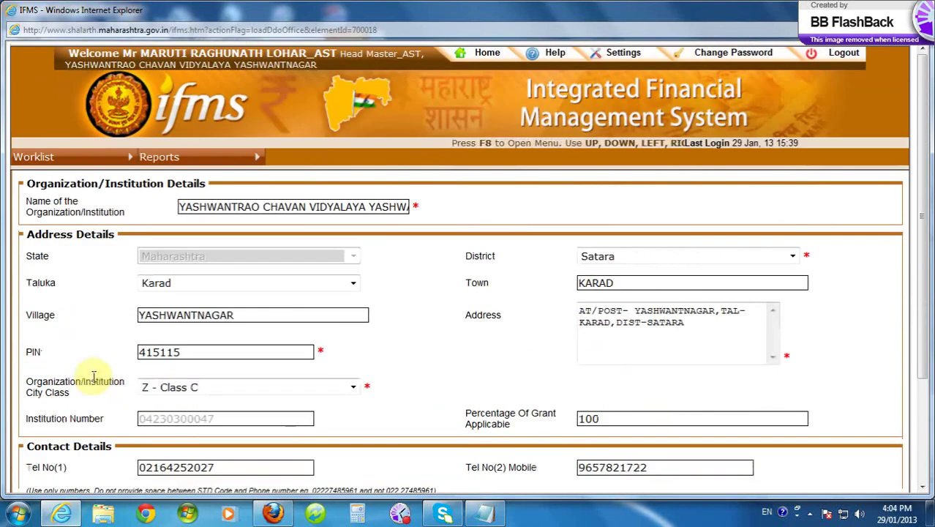
pyautogui.scroll(-2, 95, 380)
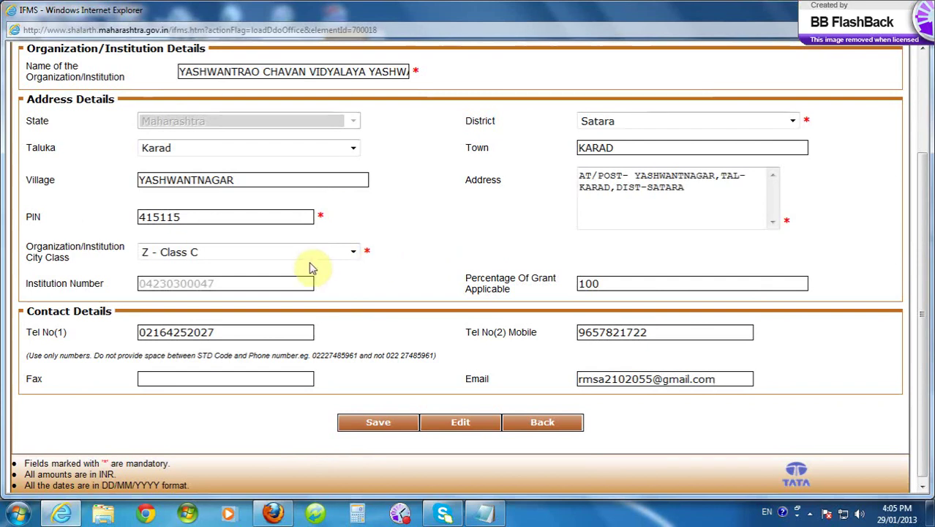
pyautogui.scroll(3, 310, 267)
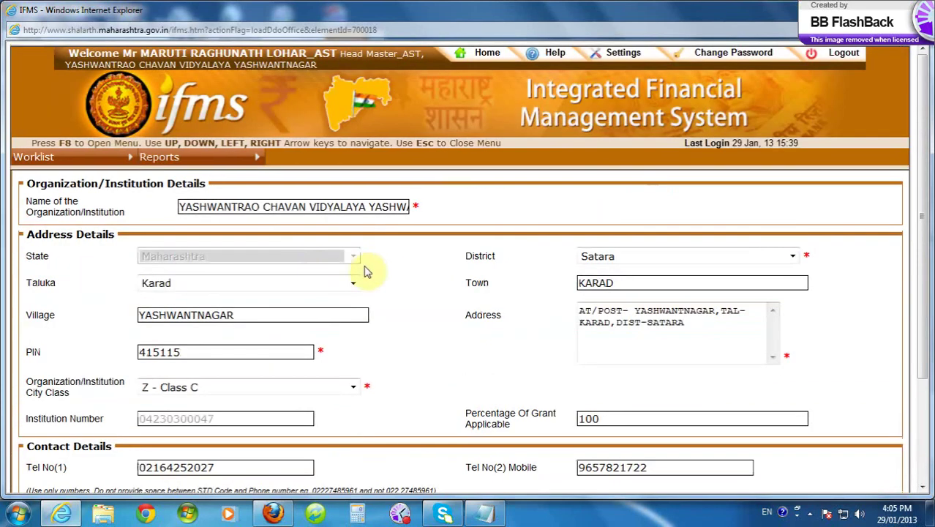